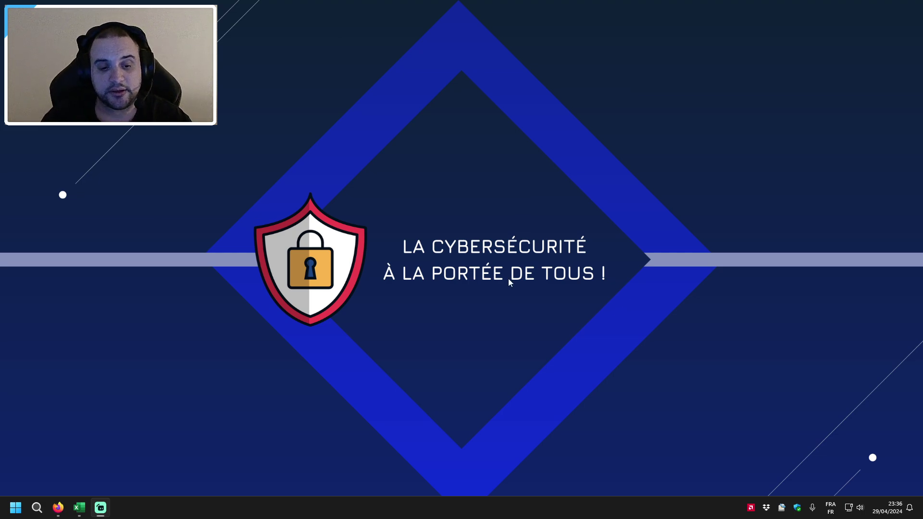
Bring the 'Mise en forme conditionnelle.xlsx' workbook, showing sheet Exemple n°1, to the front
{"action": "left_click", "coordinate": [87, 512]}
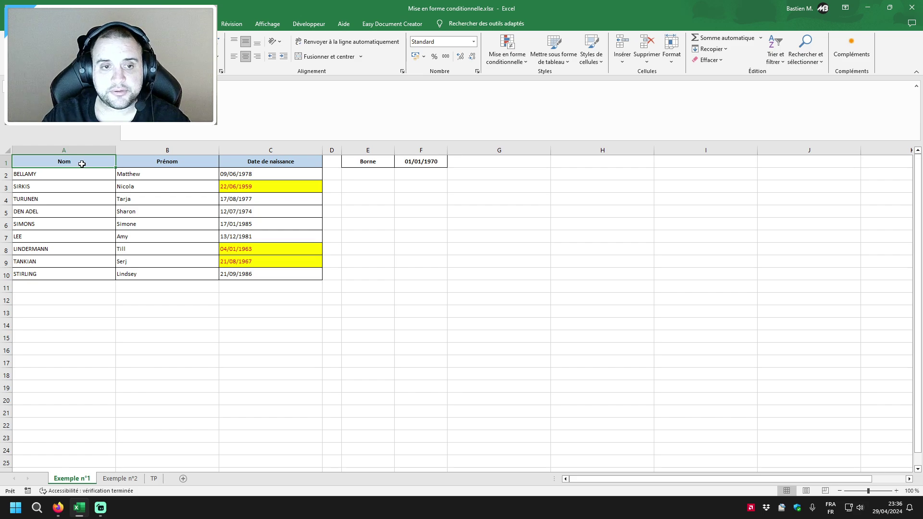
Walk through the Nom, Prénom and Date de naissance columns and the 01/01/1970 boundary in F1
{"action": "left_click_drag", "start_coordinate": [73, 161], "coordinate": [252, 273]}
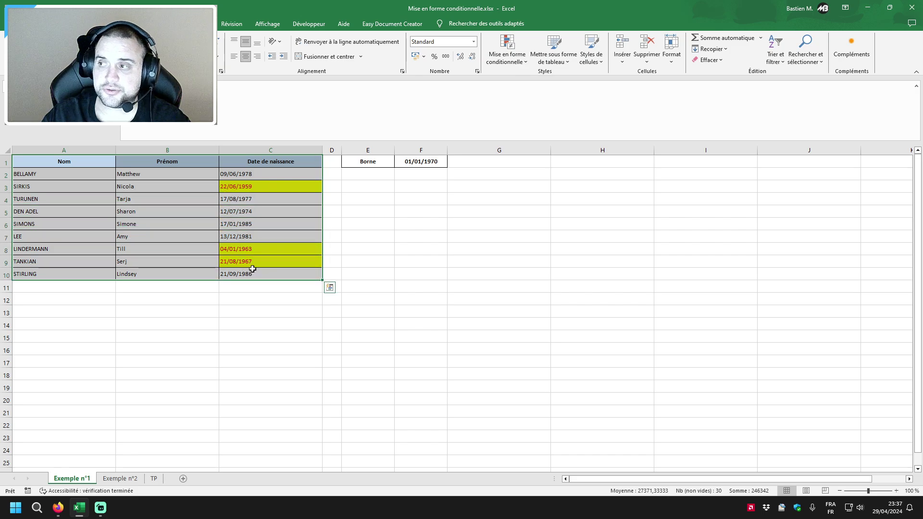
{"action": "left_click", "coordinate": [89, 160]}
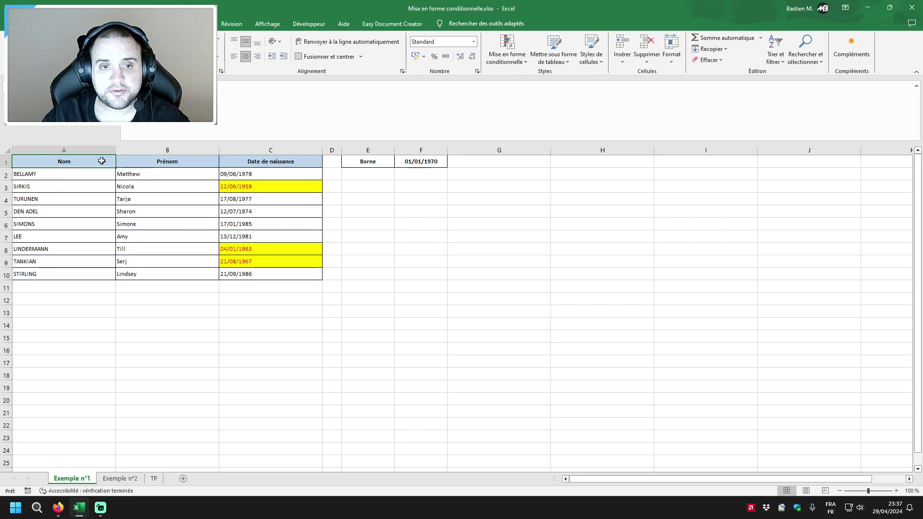
{"action": "left_click", "coordinate": [159, 162]}
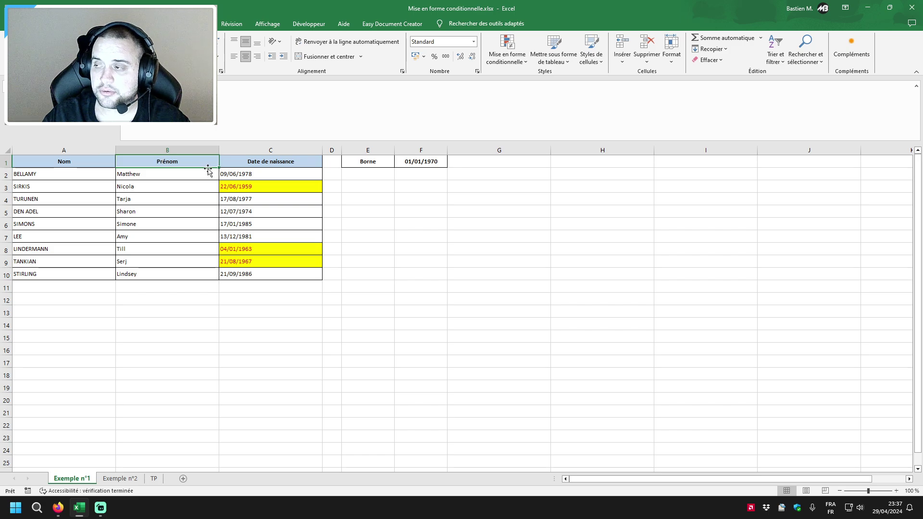
{"action": "left_click", "coordinate": [286, 166]}
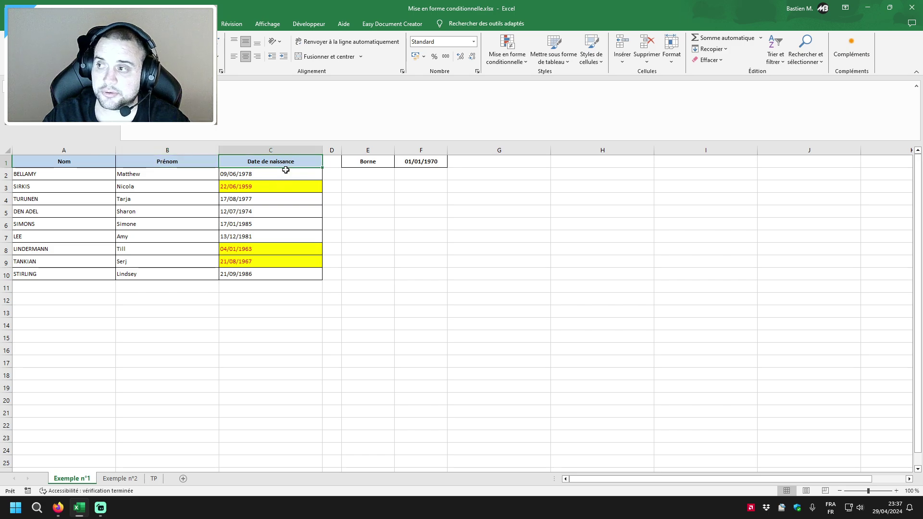
{"action": "left_click", "coordinate": [422, 161]}
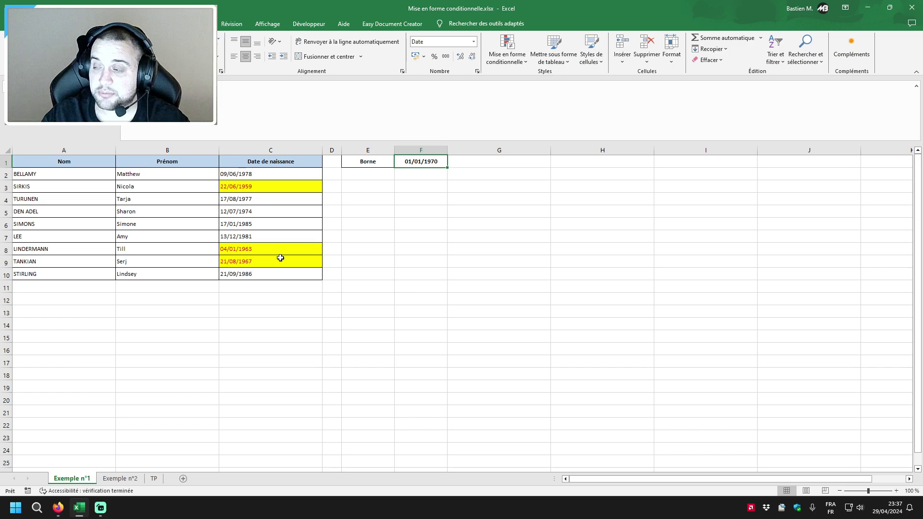
{"action": "left_click", "coordinate": [258, 187]}
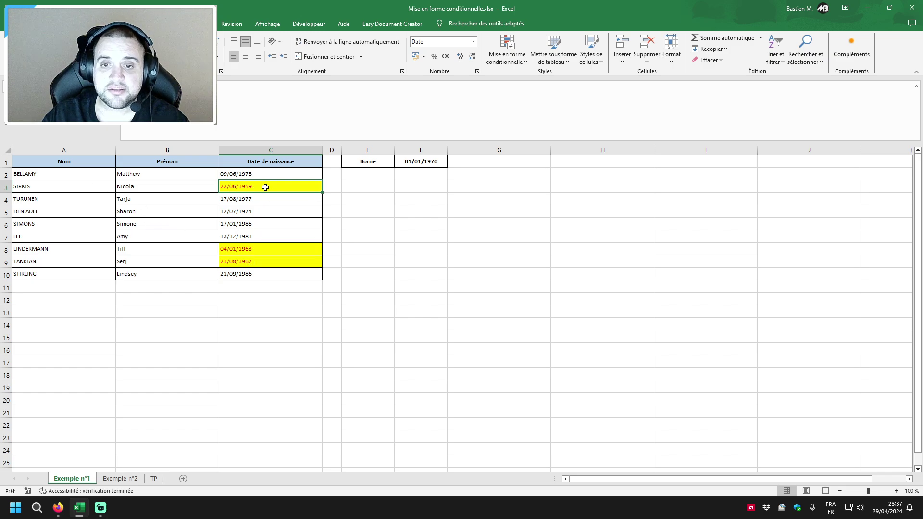
{"action": "left_click", "coordinate": [432, 163]}
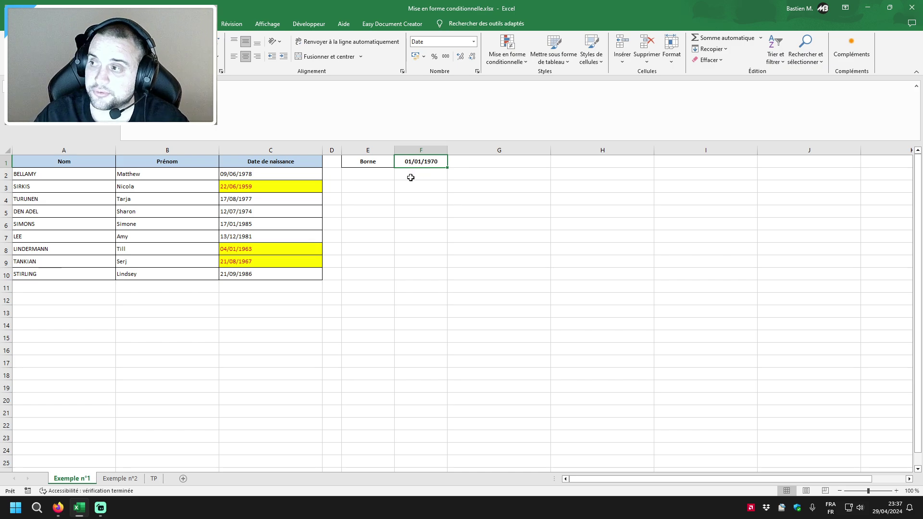
Compare highlighted dates 22/06/1959, 04/01/1963, 21/08/1967 with plain 21/09/1986, then go to sheet TP
{"action": "left_click", "coordinate": [137, 185]}
{"action": "left_click", "coordinate": [266, 186]}
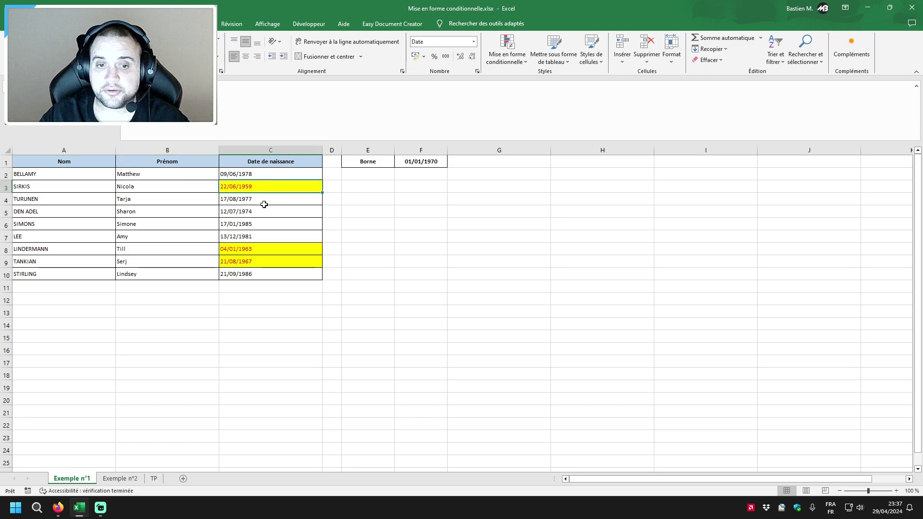
{"action": "left_click", "coordinate": [154, 250]}
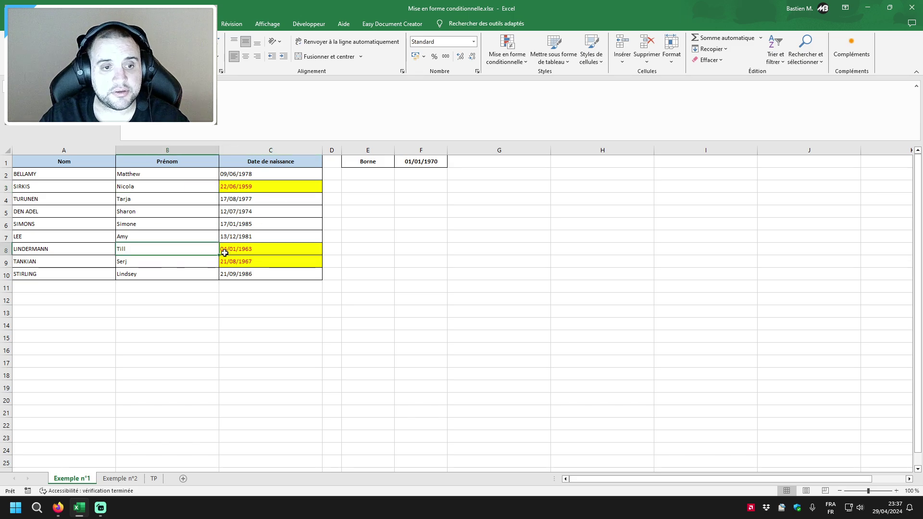
{"action": "left_click", "coordinate": [279, 249]}
{"action": "left_click", "coordinate": [174, 261]}
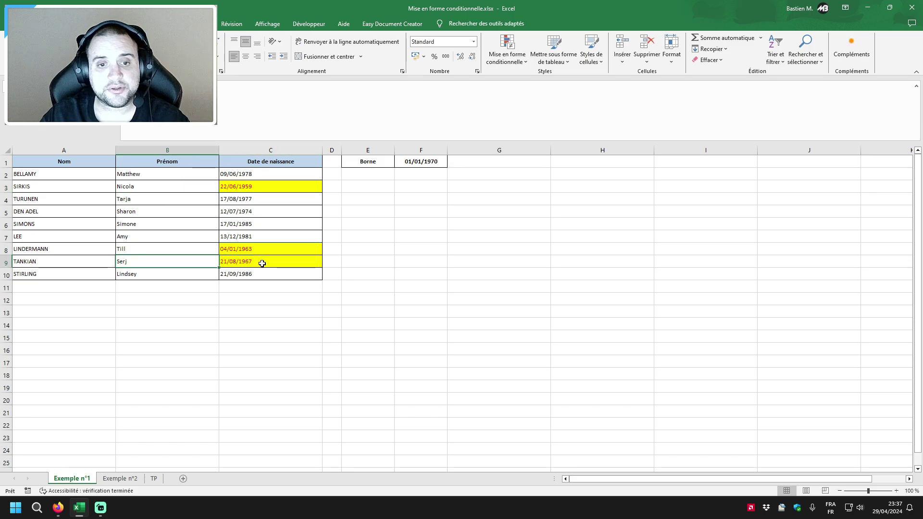
{"action": "left_click", "coordinate": [276, 264]}
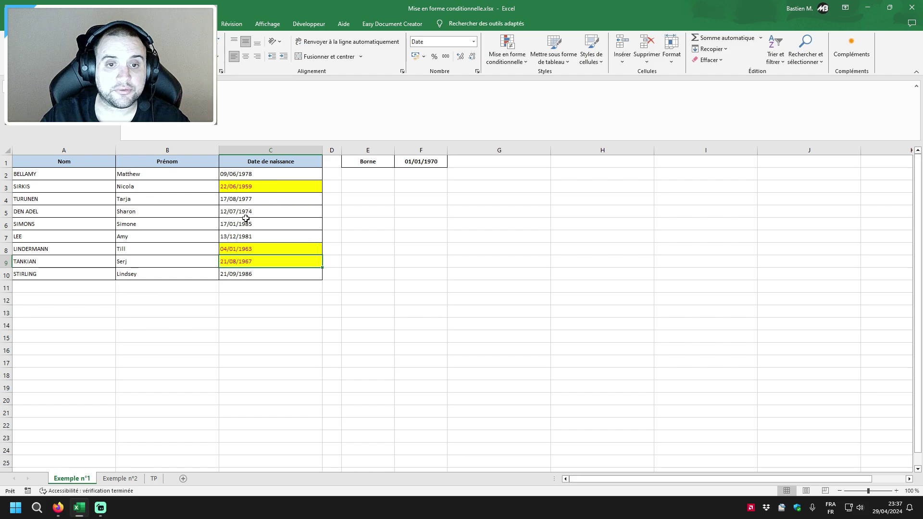
{"action": "left_click", "coordinate": [168, 225]}
{"action": "left_click", "coordinate": [163, 238]}
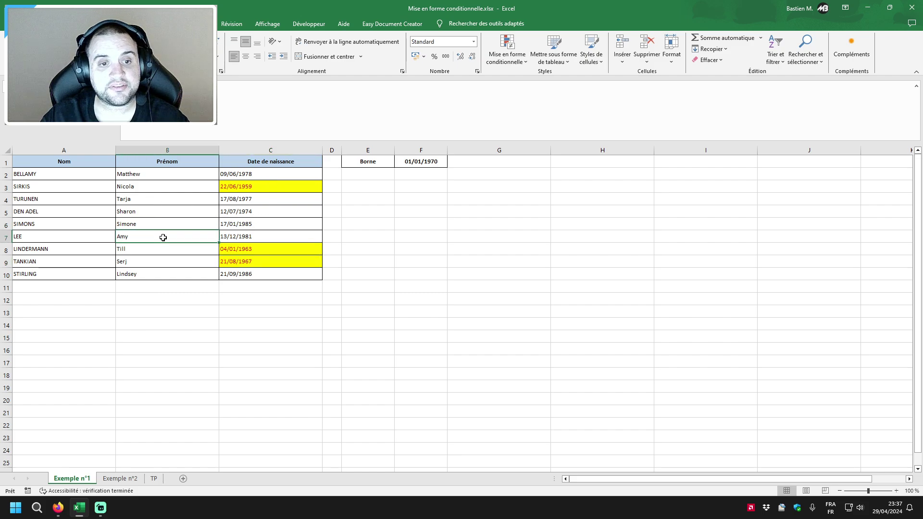
{"action": "left_click", "coordinate": [164, 276]}
{"action": "left_click", "coordinate": [258, 278]}
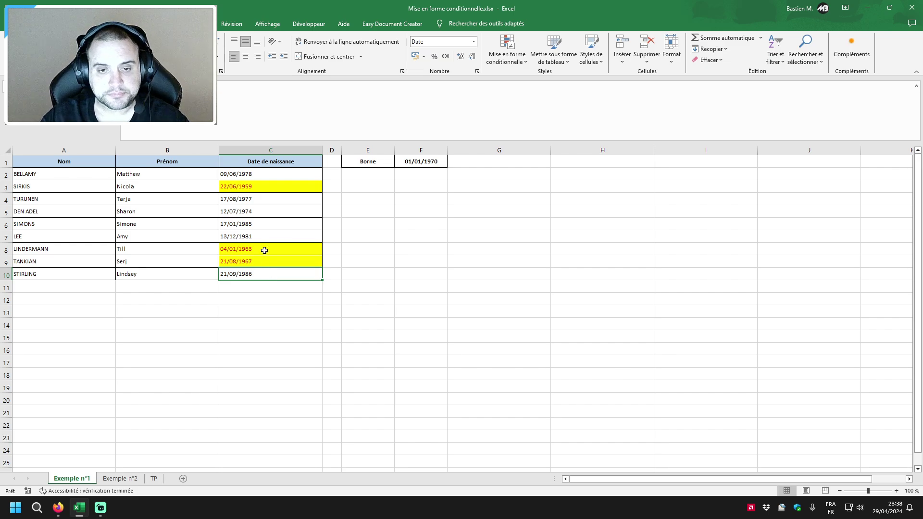
{"action": "left_click", "coordinate": [271, 187]}
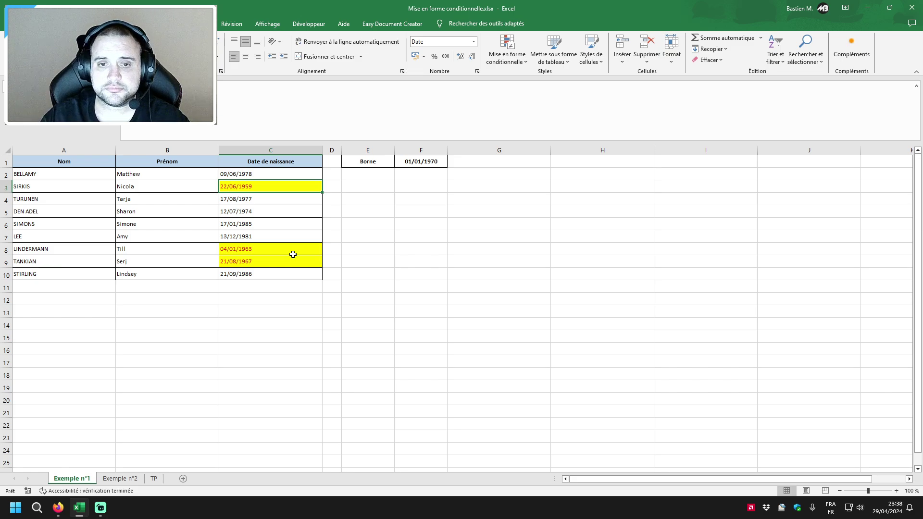
{"action": "left_click", "coordinate": [154, 478]}
{"action": "left_click", "coordinate": [57, 160]}
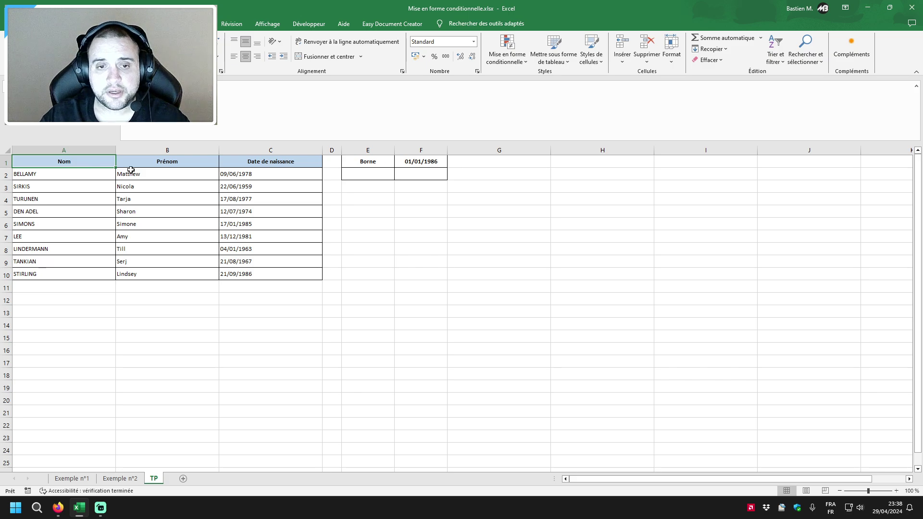
{"action": "left_click_drag", "start_coordinate": [249, 175], "coordinate": [264, 272]}
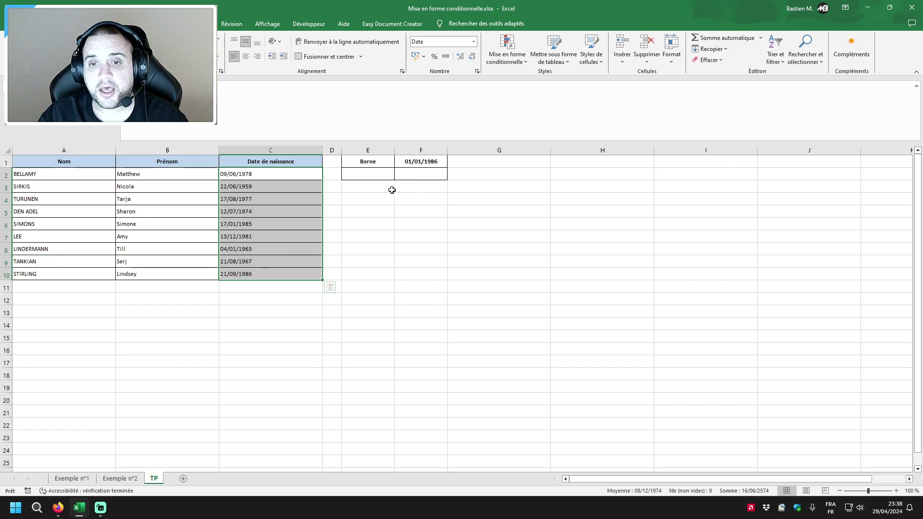
{"action": "left_click", "coordinate": [418, 165]}
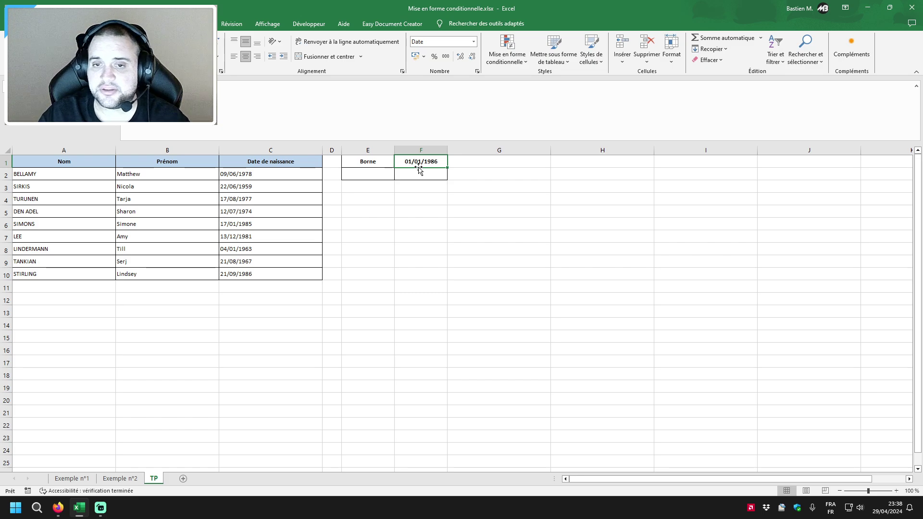
{"action": "left_click_drag", "start_coordinate": [258, 178], "coordinate": [252, 275]}
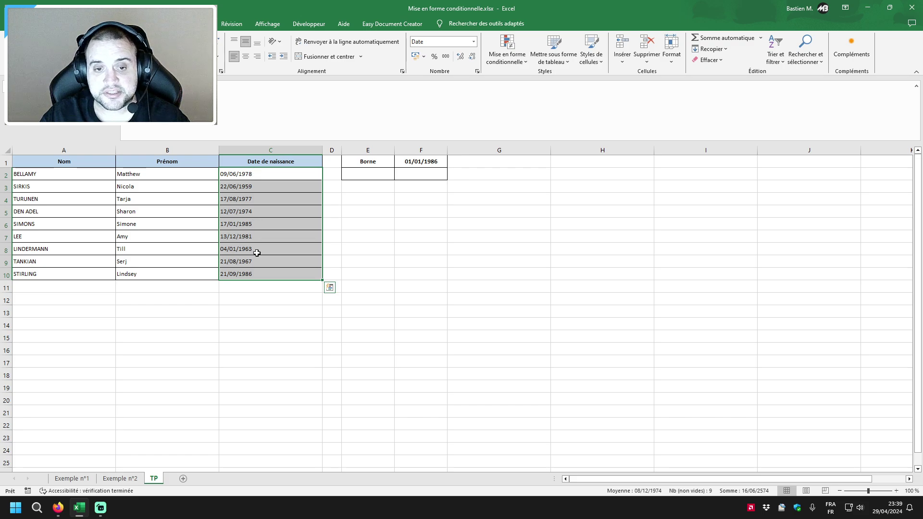
Keep the Date cell format on the birth dates C2:C10
{"action": "right_click", "coordinate": [254, 211]}
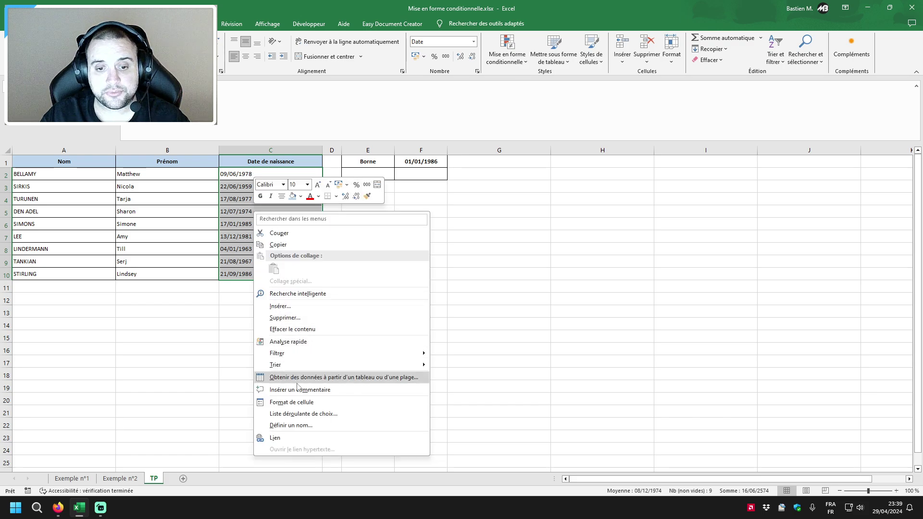
{"action": "left_click", "coordinate": [320, 409]}
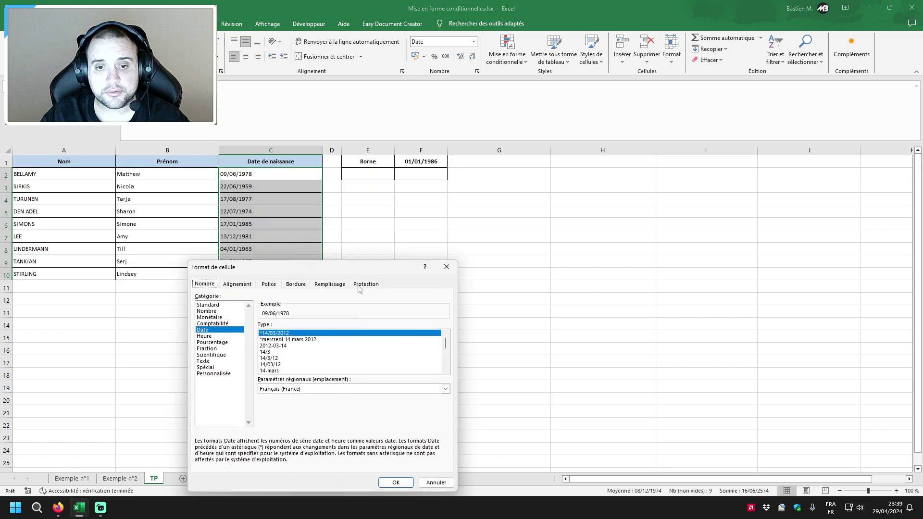
{"action": "left_click_drag", "start_coordinate": [340, 266], "coordinate": [490, 192]}
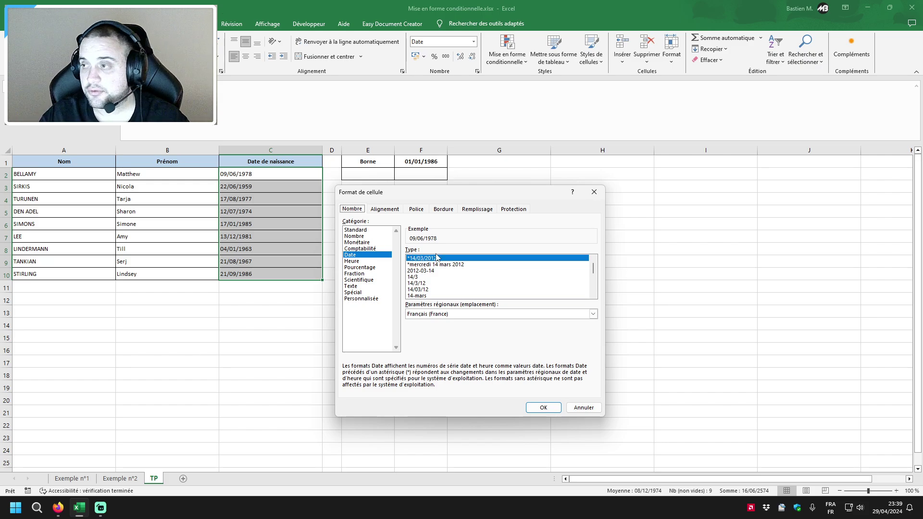
{"action": "left_click", "coordinate": [542, 407]}
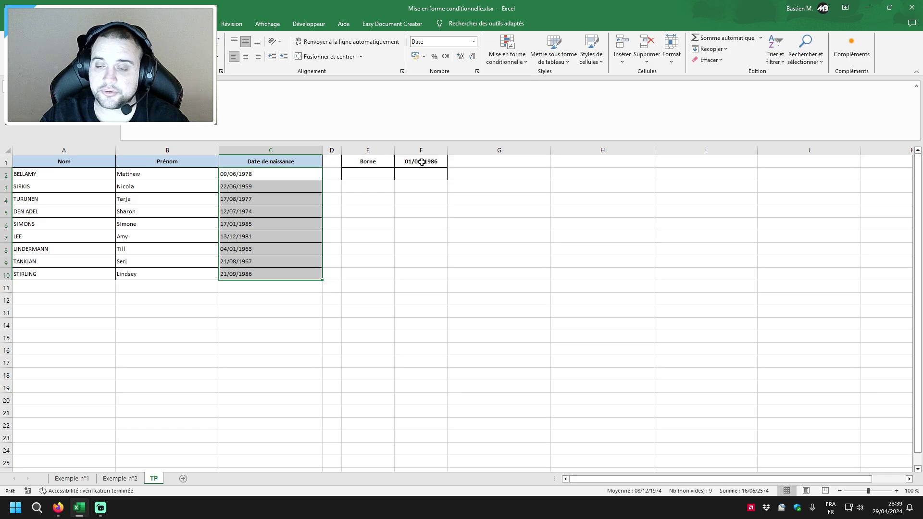
Keep the Date cell format on the boundary cell F1
{"action": "right_click", "coordinate": [422, 161]}
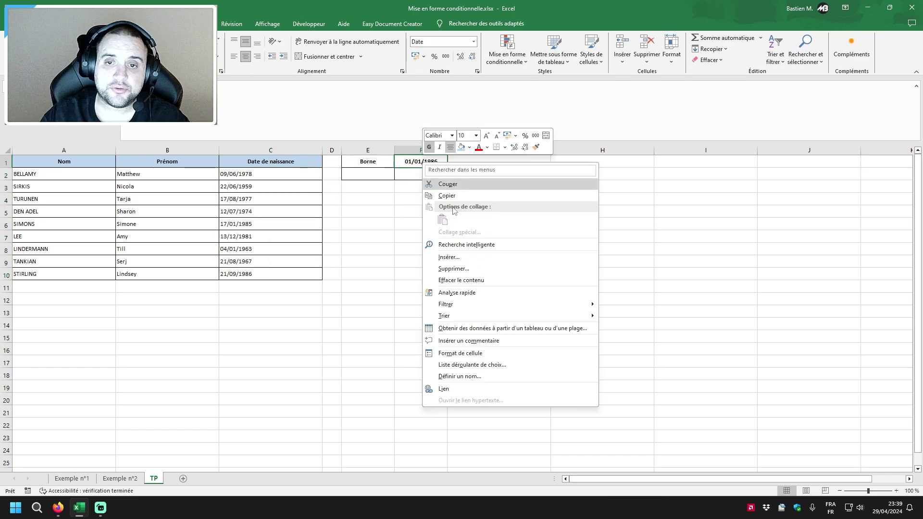
{"action": "left_click", "coordinate": [461, 351]}
{"action": "left_click_drag", "start_coordinate": [410, 230], "coordinate": [414, 185]}
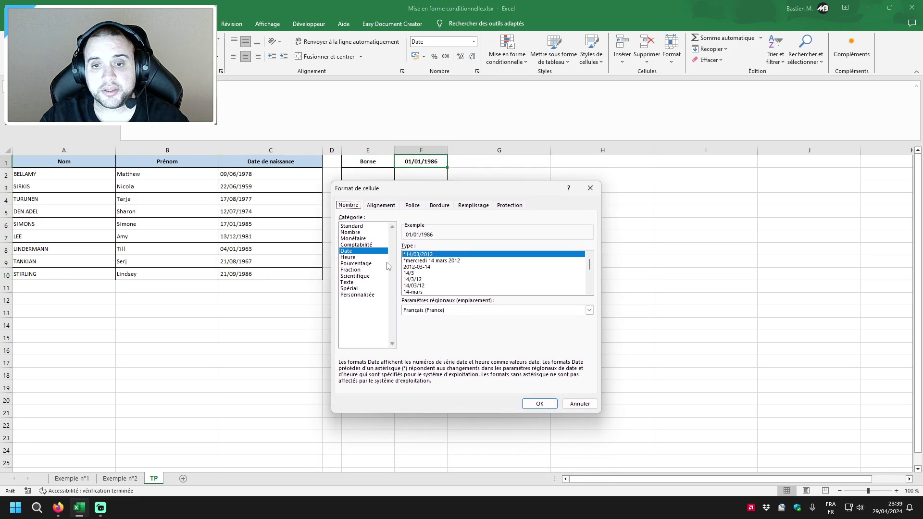
{"action": "left_click", "coordinate": [542, 404]}
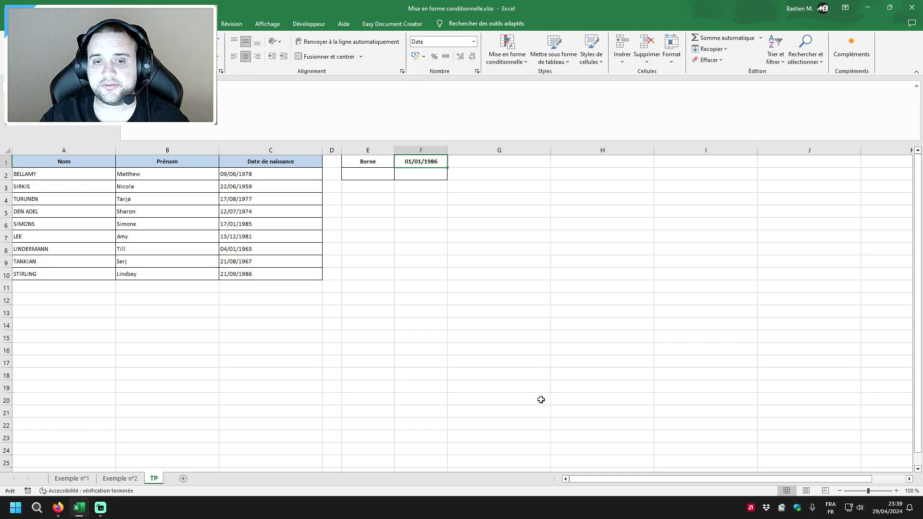
Select birth dates C2:C10 and start a Nouvelle règle from Mise en forme conditionnelle
{"action": "left_click", "coordinate": [293, 174]}
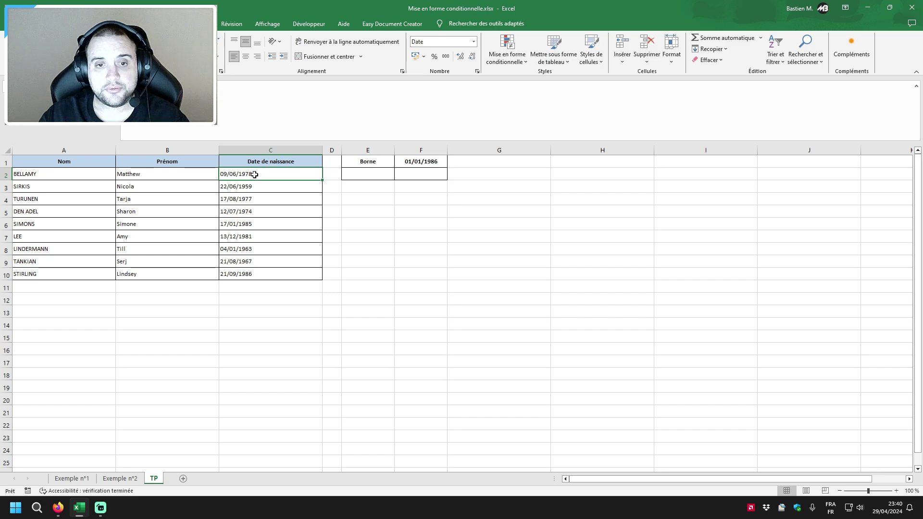
{"action": "left_click_drag", "start_coordinate": [254, 175], "coordinate": [267, 272]}
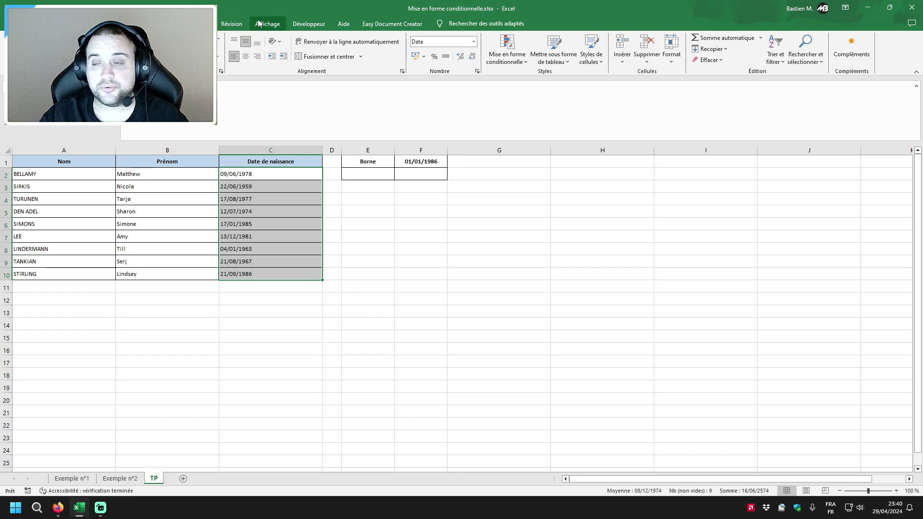
{"action": "left_click", "coordinate": [511, 60]}
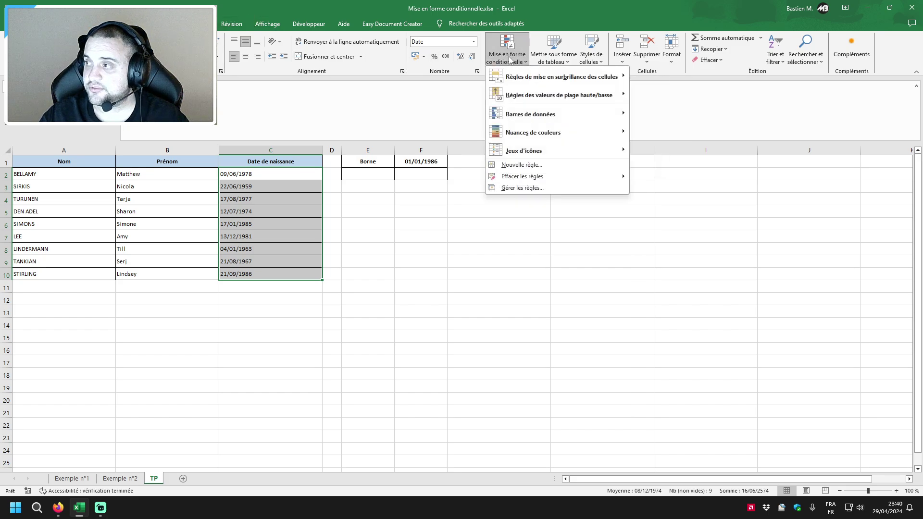
{"action": "left_click", "coordinate": [523, 165]}
{"action": "mouse_move", "coordinate": [526, 173]}
{"action": "left_mouse_down"}
{"action": "mouse_move", "coordinate": [604, 172]}
{"action": "mouse_move", "coordinate": [592, 171]}
{"action": "left_mouse_up"}
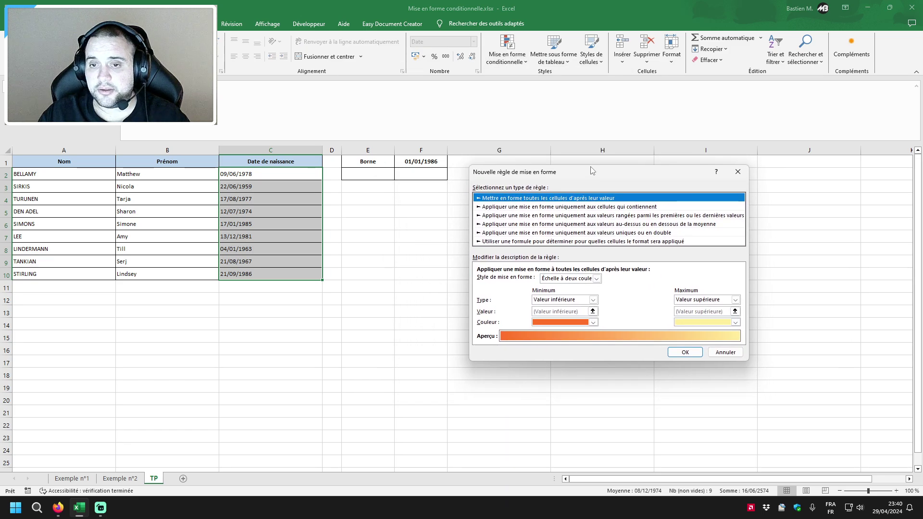
Set the rule to format cells whose value is 'inférieure à' $F$1
{"action": "left_click", "coordinate": [519, 207]}
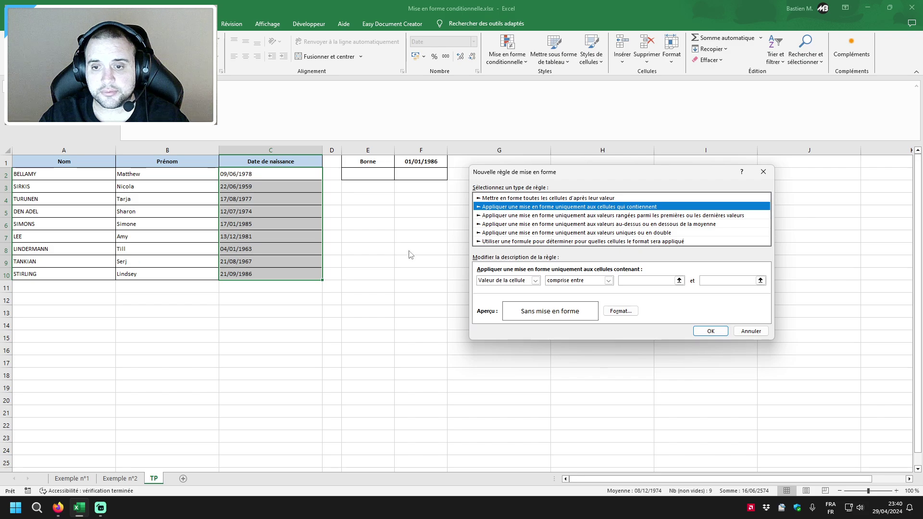
{"action": "left_click", "coordinate": [576, 284]}
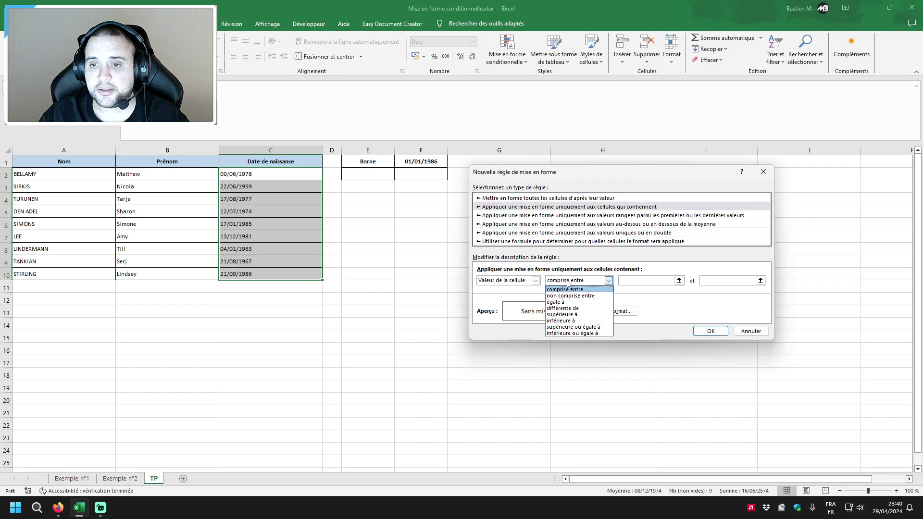
{"action": "left_click", "coordinate": [576, 315]}
{"action": "left_click", "coordinate": [566, 282]}
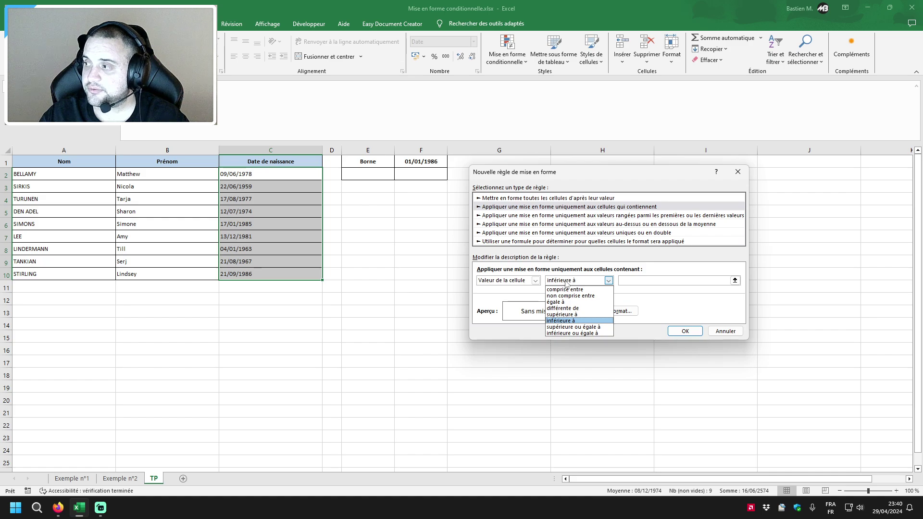
{"action": "left_click", "coordinate": [561, 283]}
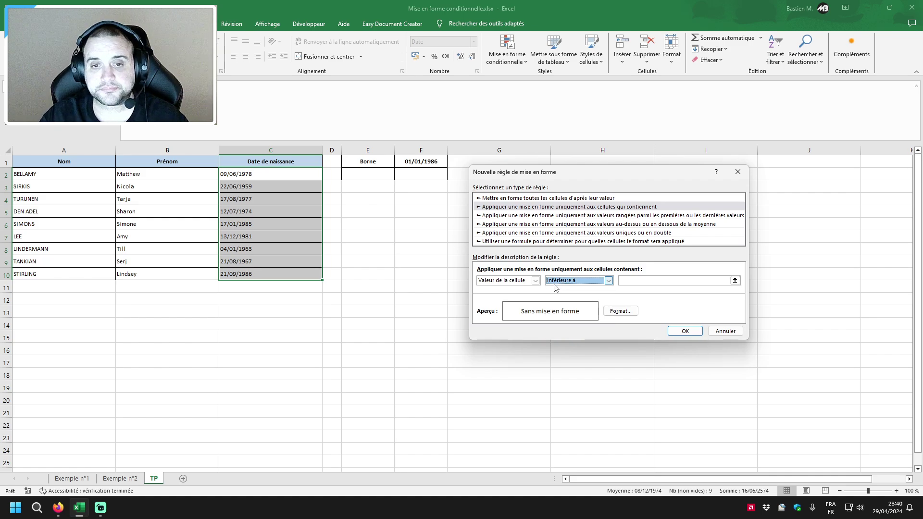
{"action": "left_click", "coordinate": [654, 281]}
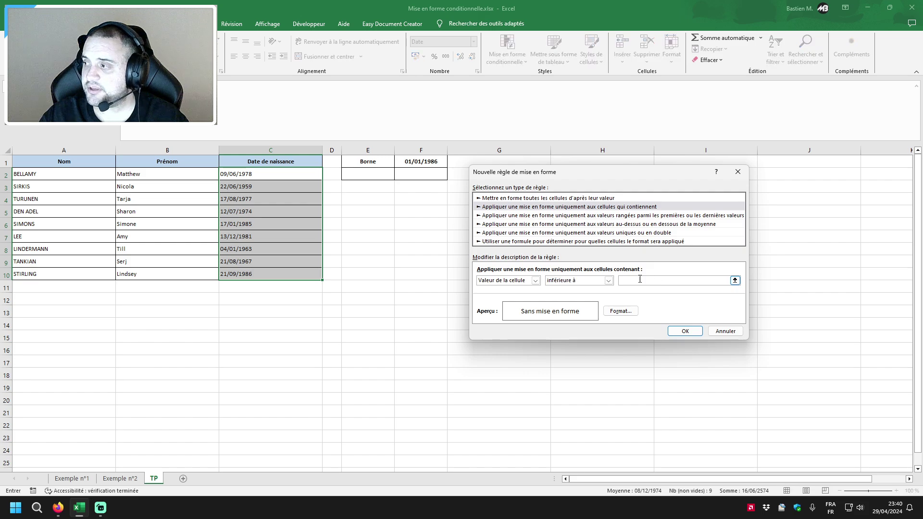
{"action": "left_click", "coordinate": [734, 281]}
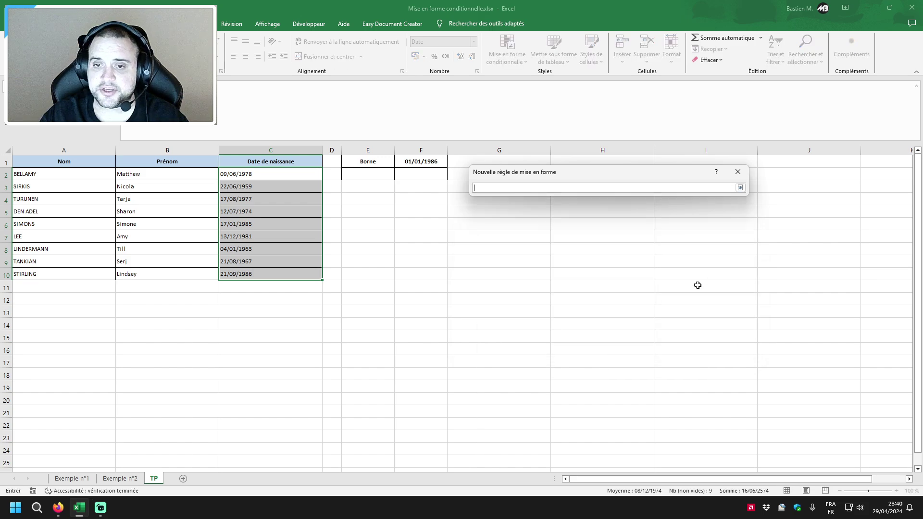
{"action": "left_click", "coordinate": [428, 161]}
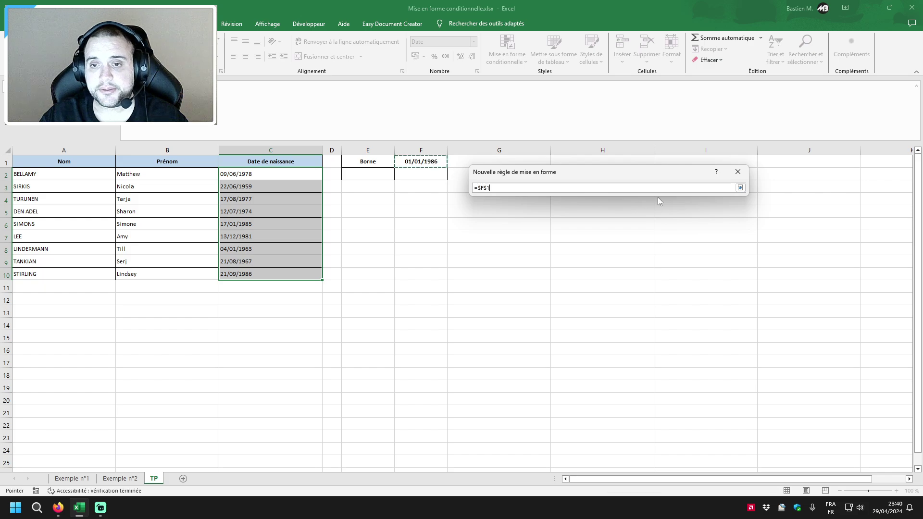
{"action": "left_click", "coordinate": [740, 188]}
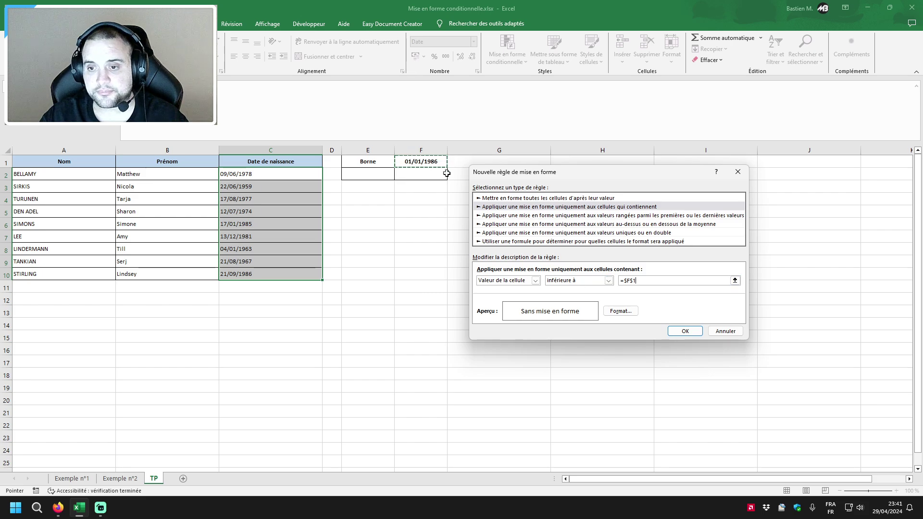
Give matching cells a yellow fill with bold red text and apply the rule
{"action": "left_click", "coordinate": [621, 311]}
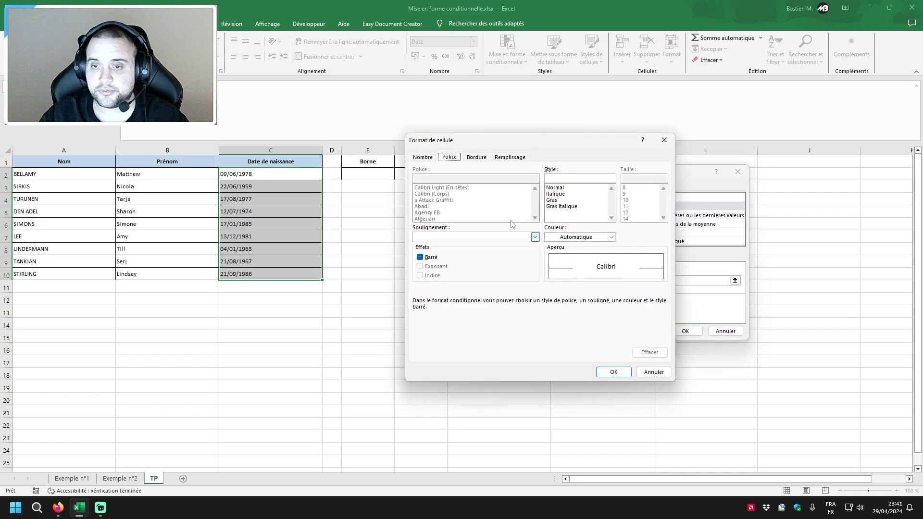
{"action": "left_click", "coordinate": [510, 157]}
{"action": "left_click", "coordinate": [447, 251]}
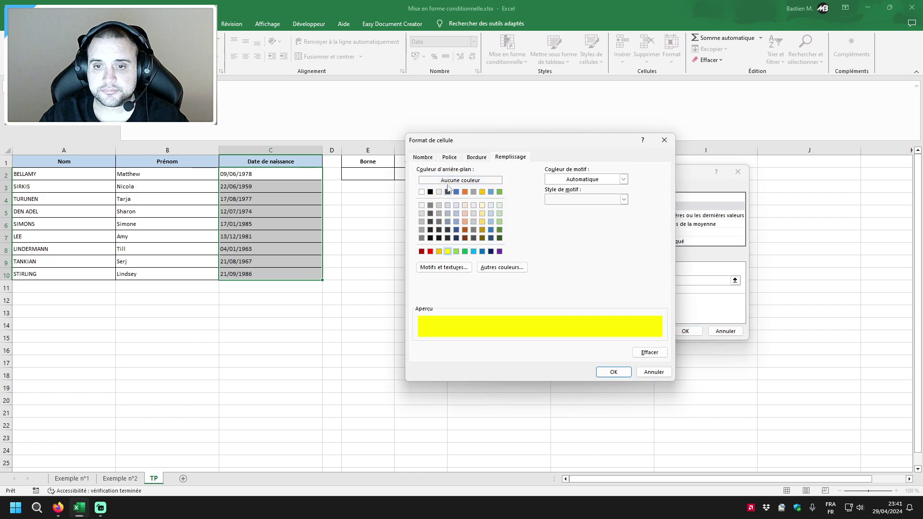
{"action": "left_click", "coordinate": [447, 181]}
{"action": "left_click", "coordinate": [449, 157]}
{"action": "left_click", "coordinate": [611, 237]}
{"action": "left_click", "coordinate": [560, 326]}
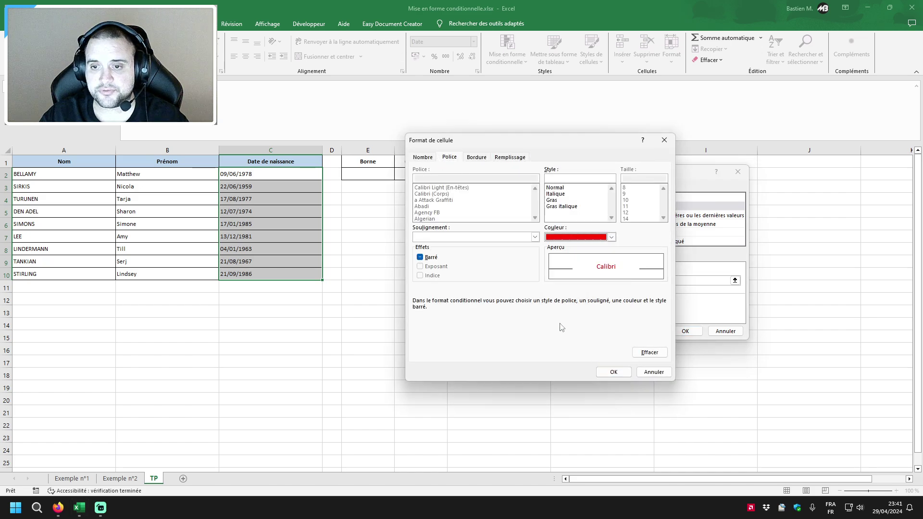
{"action": "left_click", "coordinate": [558, 200]}
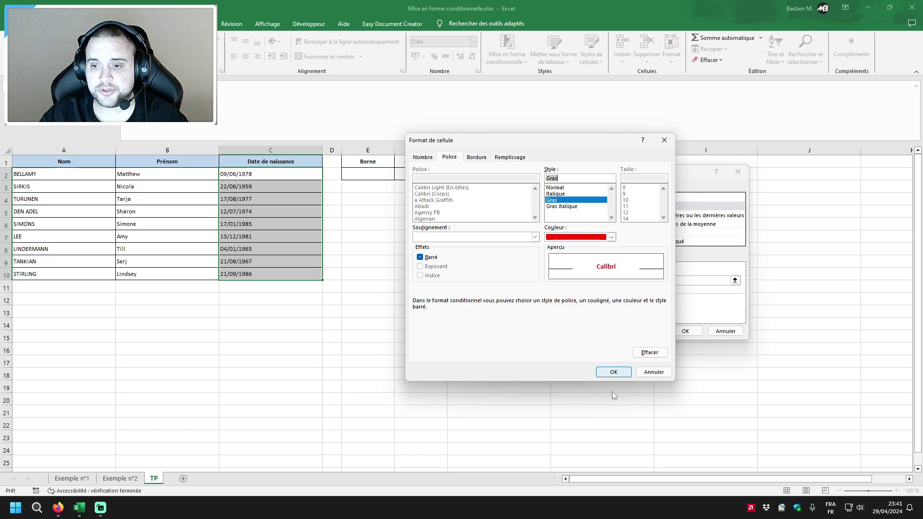
{"action": "left_click", "coordinate": [613, 372]}
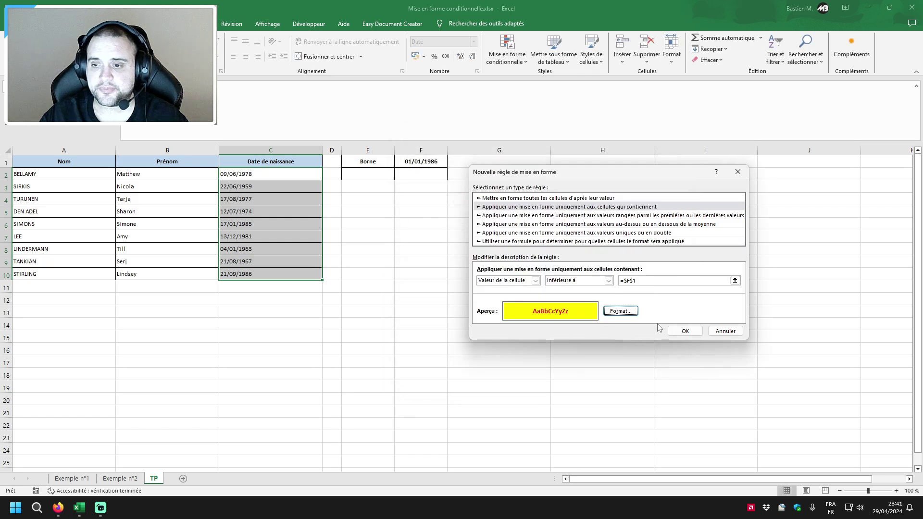
{"action": "left_click", "coordinate": [685, 332]}
Edit the Borne date in F1 from 01/01/1986 to 01/01/1970
{"action": "left_click", "coordinate": [442, 255]}
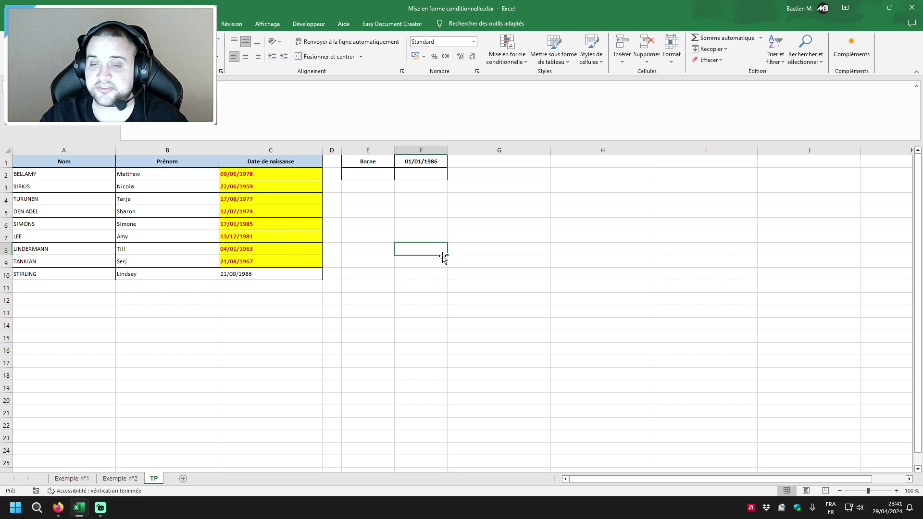
{"action": "left_click", "coordinate": [431, 161]}
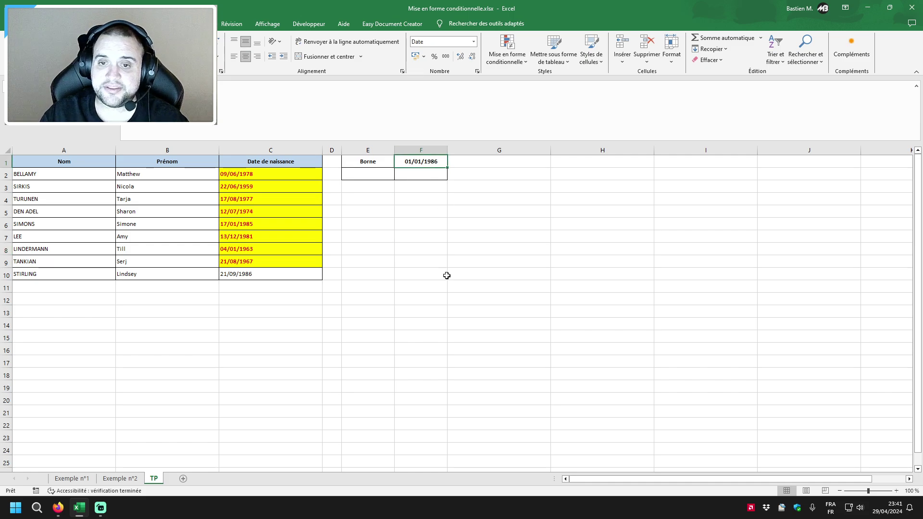
{"action": "key", "text": "F2"}
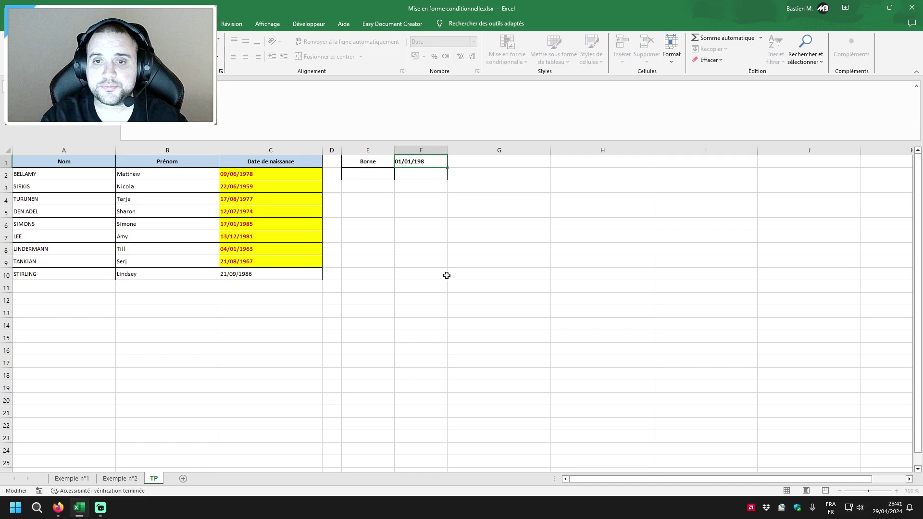
{"action": "type", "text": "70"}
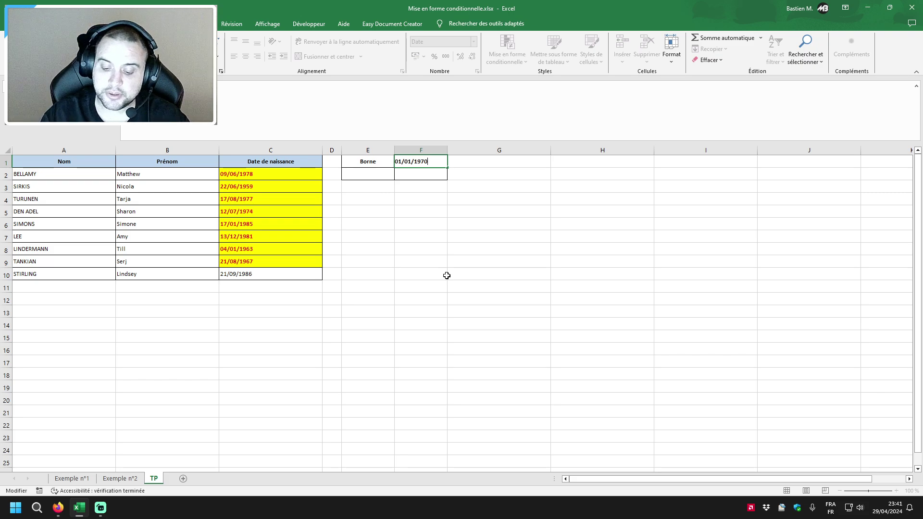
{"action": "key", "text": "Return"}
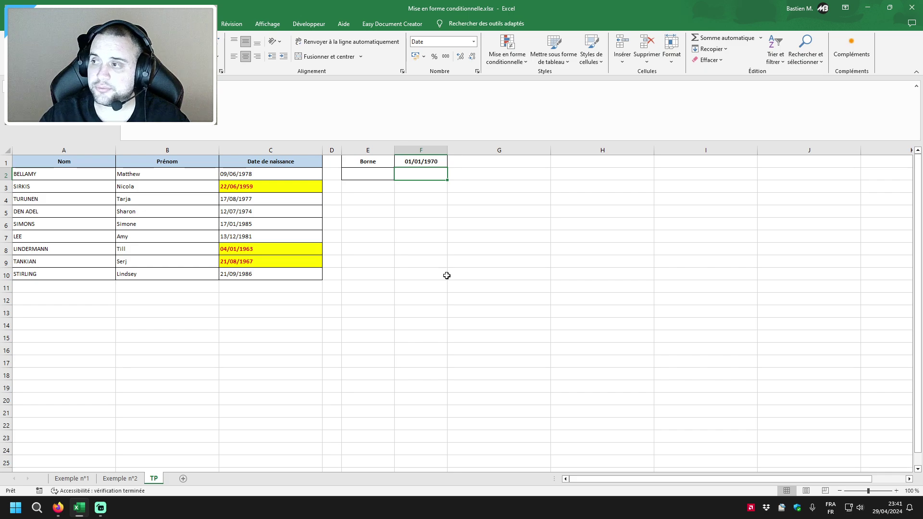
{"action": "left_click", "coordinate": [288, 189]}
{"action": "left_click", "coordinate": [293, 162]}
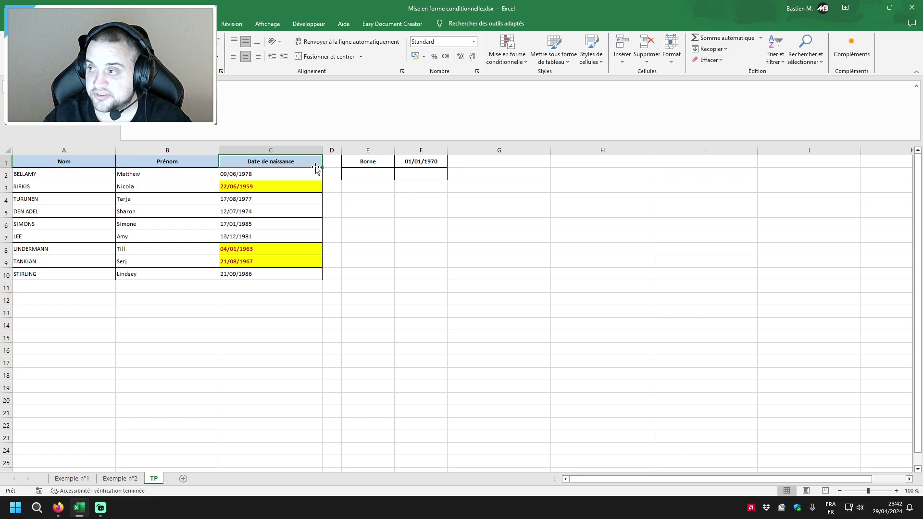
In Gérer les règles for this sheet, change the rule to 'supérieure ou égale à' $F$1
{"action": "left_click", "coordinate": [508, 60]}
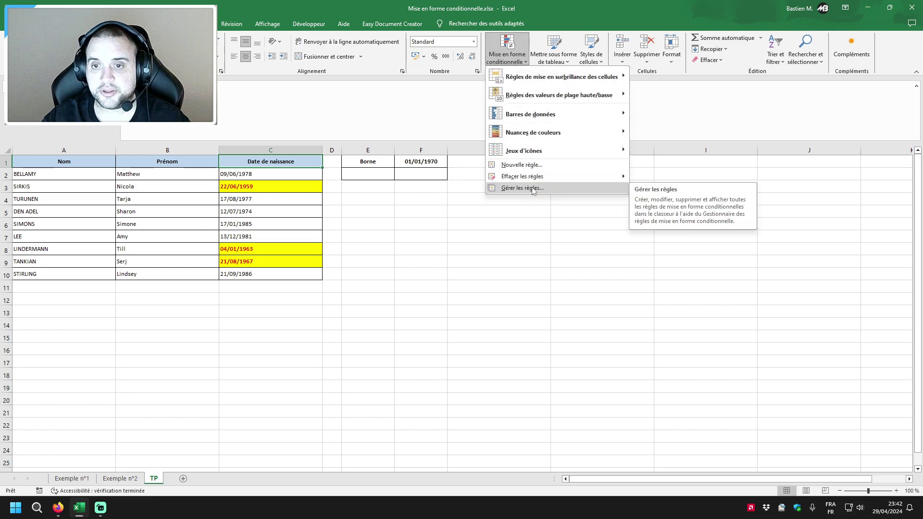
{"action": "left_click", "coordinate": [522, 188]}
{"action": "left_click_drag", "start_coordinate": [532, 189], "coordinate": [571, 165]}
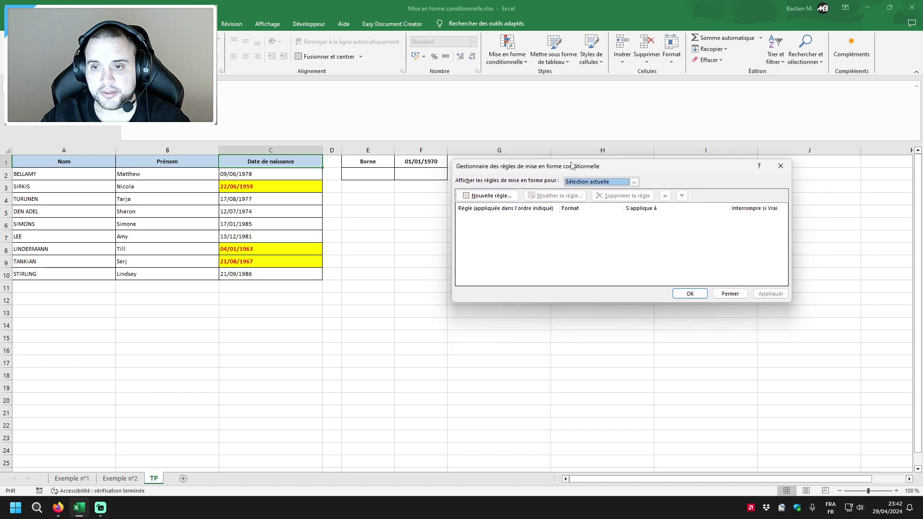
{"action": "left_click", "coordinate": [591, 183]}
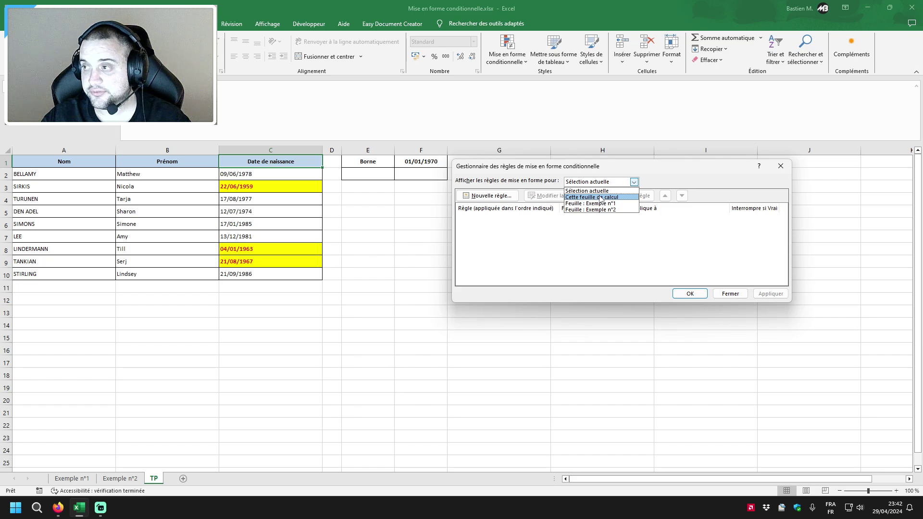
{"action": "left_click", "coordinate": [601, 198]}
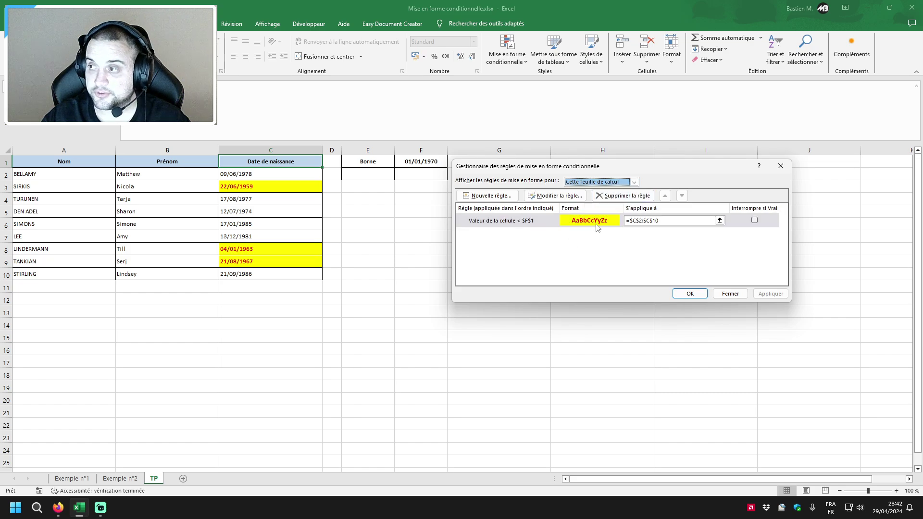
{"action": "double_click", "coordinate": [524, 222]}
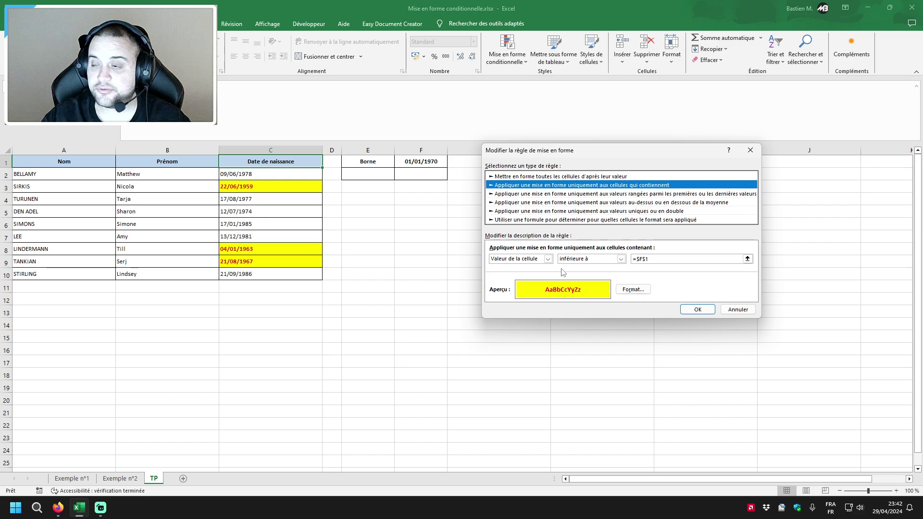
{"action": "left_click", "coordinate": [577, 262]}
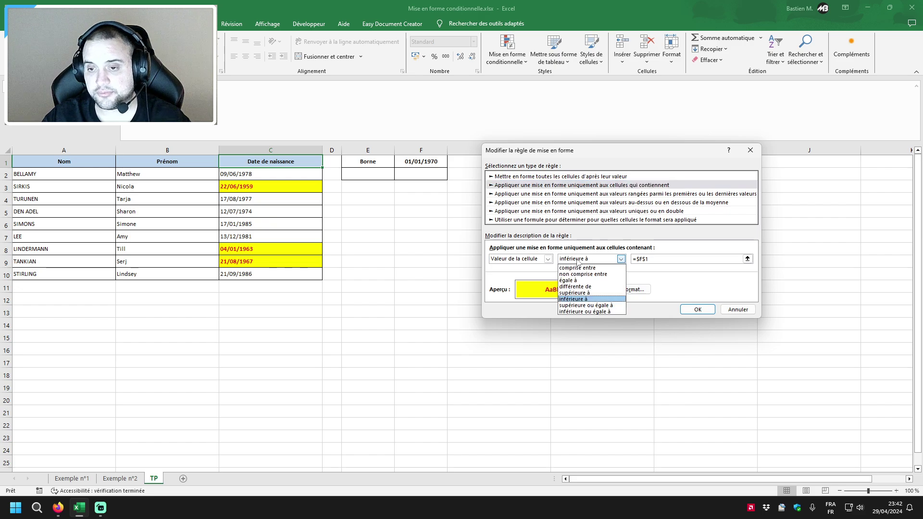
{"action": "left_click", "coordinate": [580, 305]}
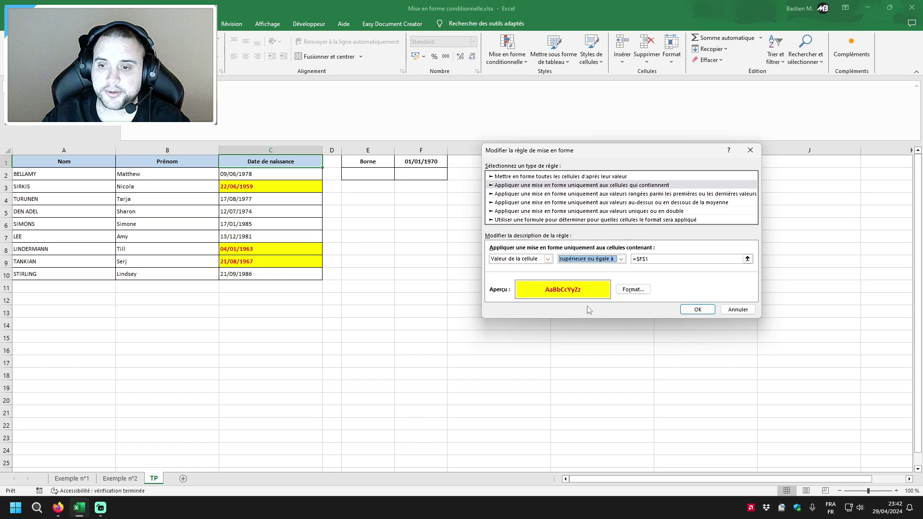
{"action": "left_click", "coordinate": [703, 312]}
{"action": "left_click", "coordinate": [686, 292]}
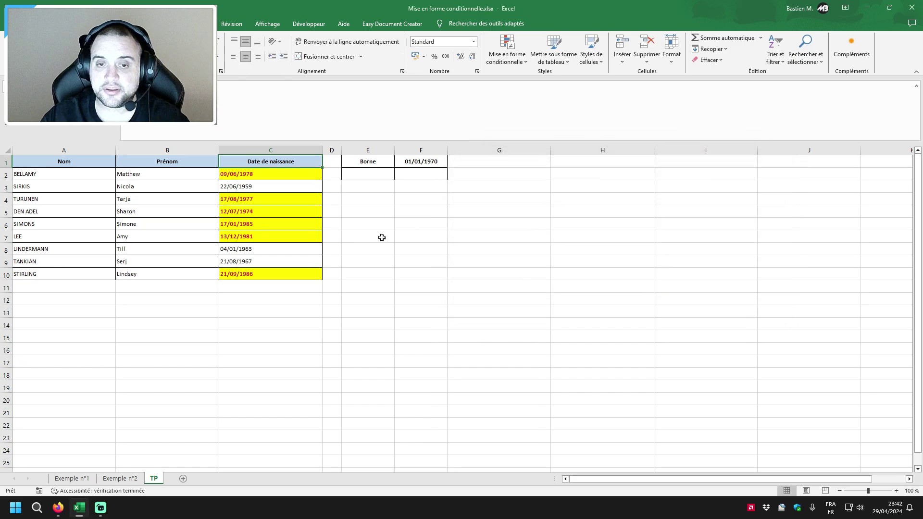
{"action": "left_click", "coordinate": [437, 164]}
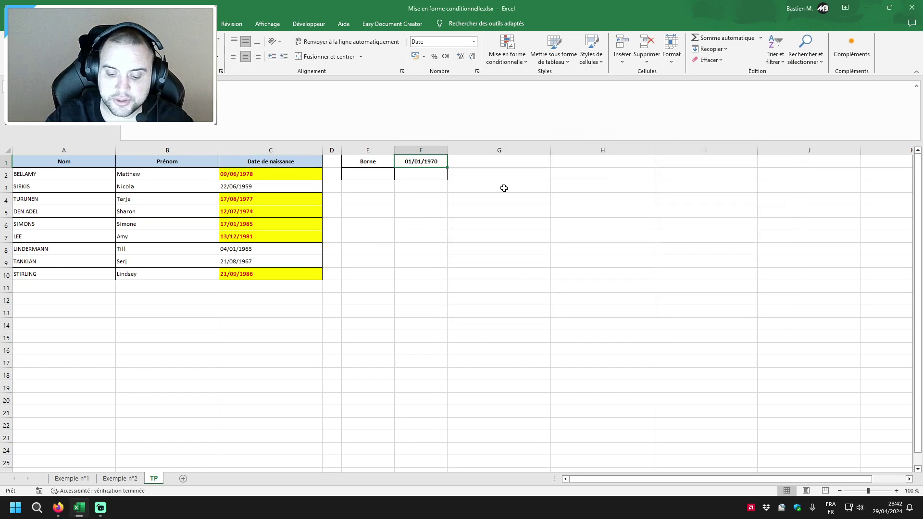
Enter 01/01/1986, then 17/01/1985, as the Borne date in F1
{"action": "type", "text": "01/01/19"}
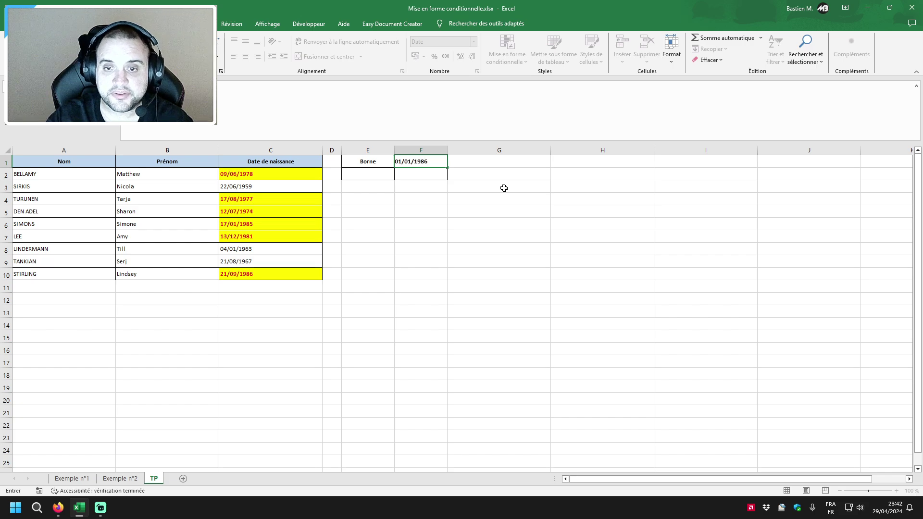
{"action": "key", "text": "Return"}
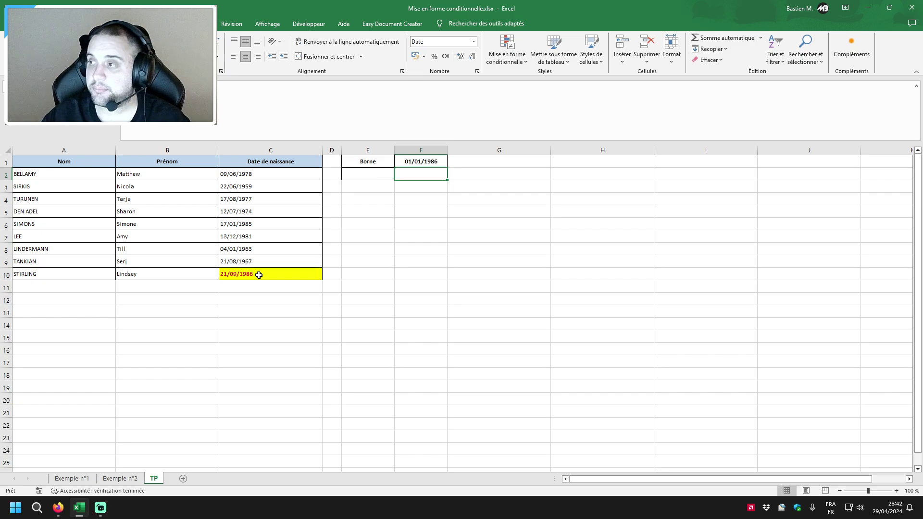
{"action": "left_click", "coordinate": [427, 160]}
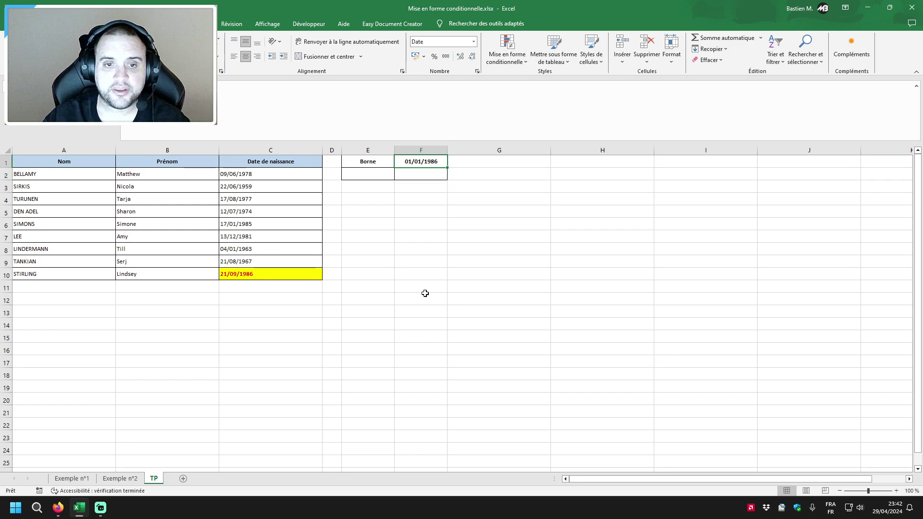
{"action": "type", "text": "17/01/"}
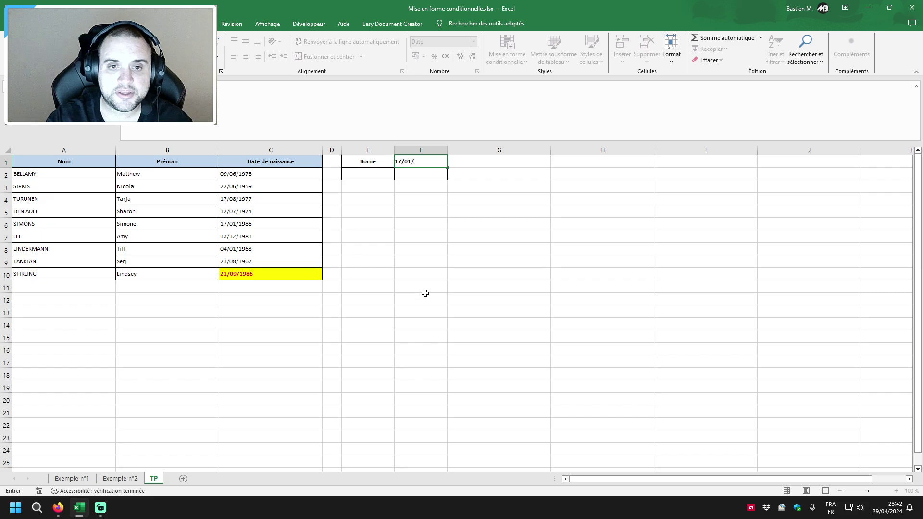
{"action": "type", "text": "1985"}
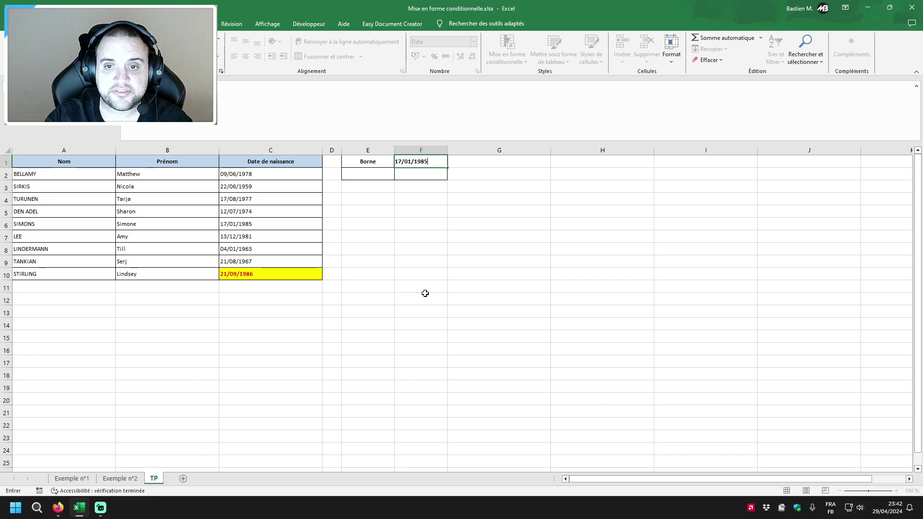
{"action": "key", "text": "Return"}
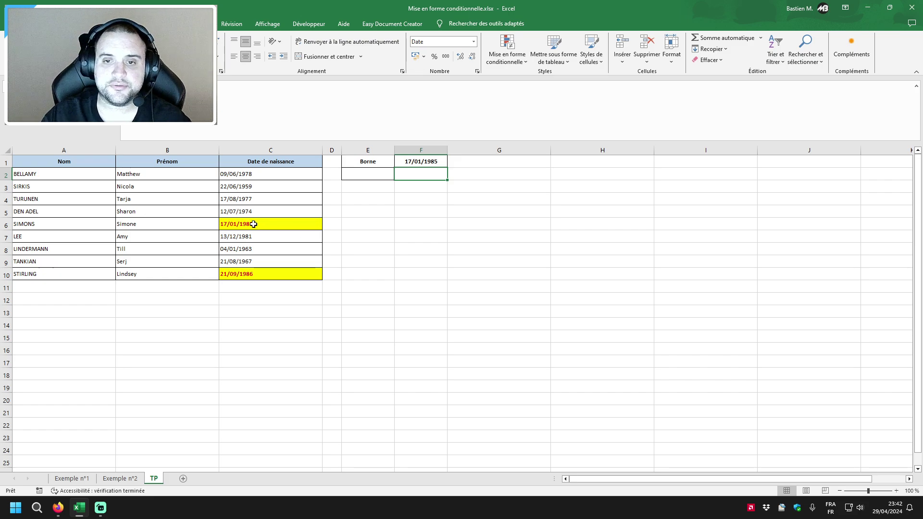
{"action": "left_click", "coordinate": [435, 161]}
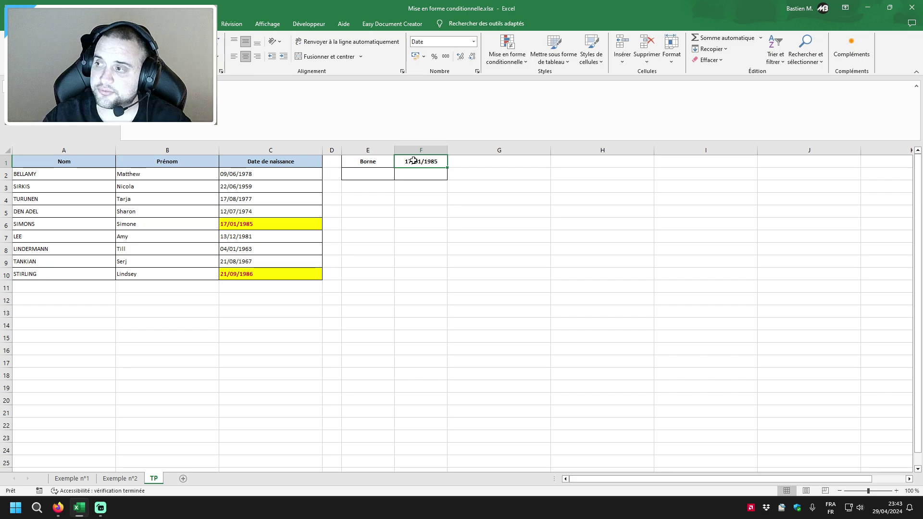
Copy the Borne de départ and Borne de fin cells from Exemple n°2 into TP cell E1
{"action": "left_click", "coordinate": [119, 478]}
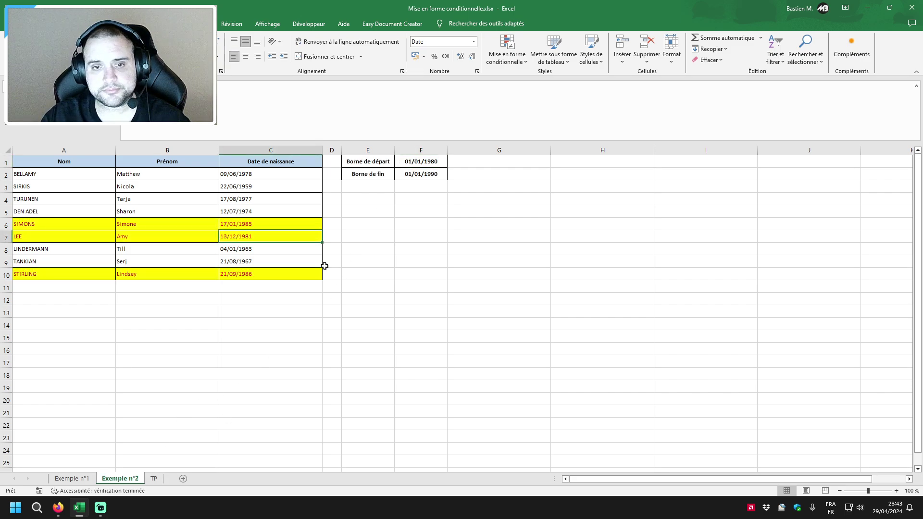
{"action": "left_click", "coordinate": [185, 199]}
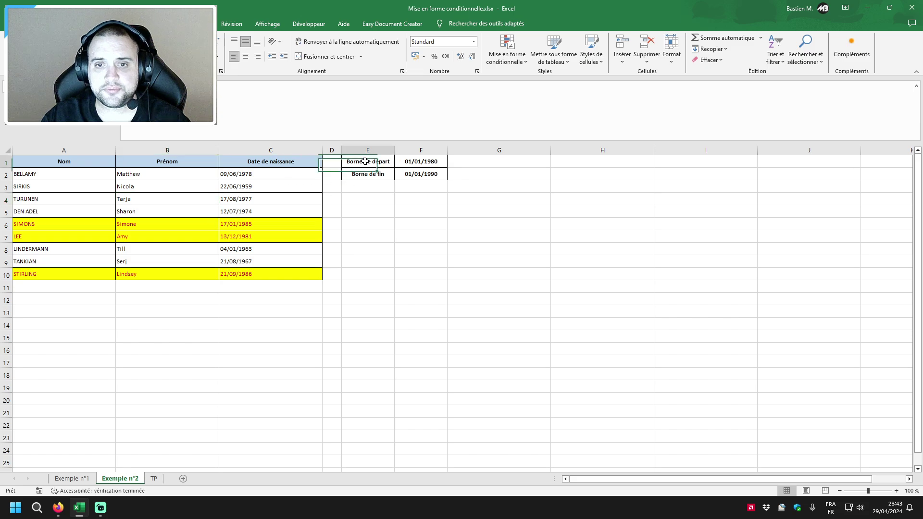
{"action": "left_click_drag", "start_coordinate": [392, 161], "coordinate": [423, 174]}
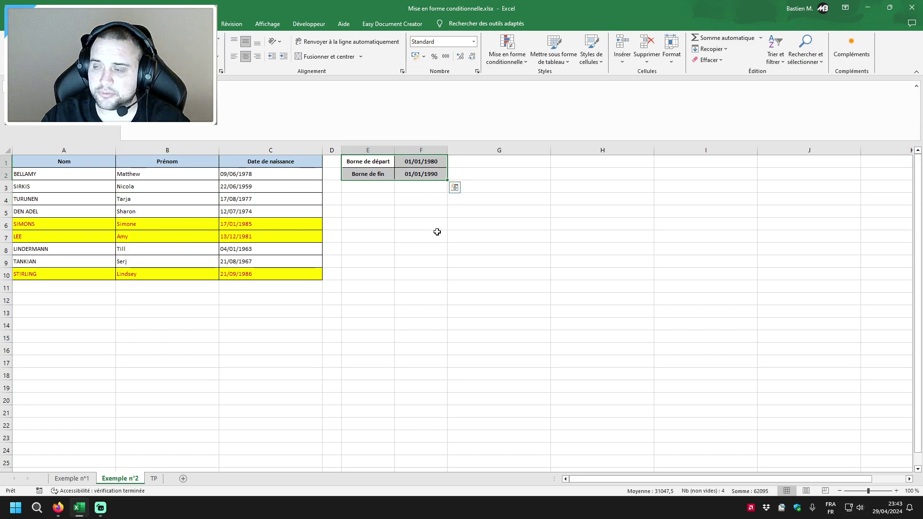
{"action": "left_click", "coordinate": [154, 483]}
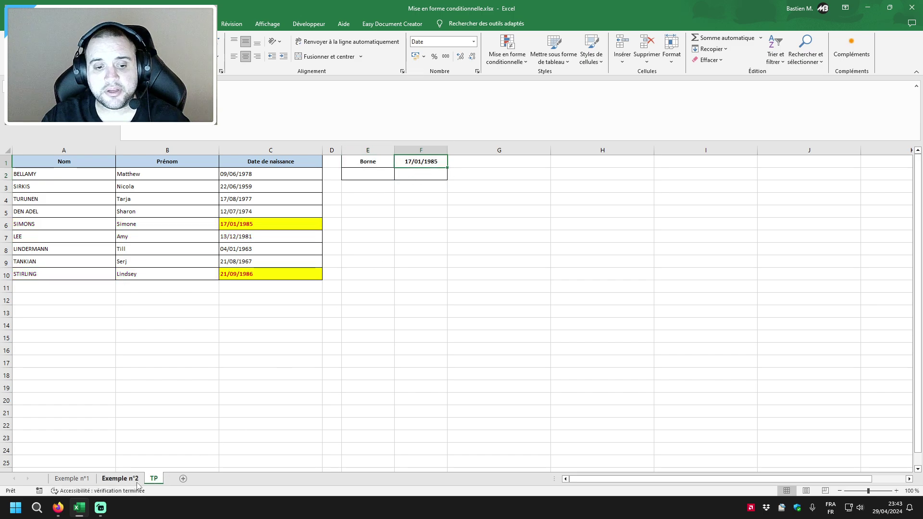
{"action": "left_click", "coordinate": [144, 469]}
{"action": "left_click", "coordinate": [121, 478]}
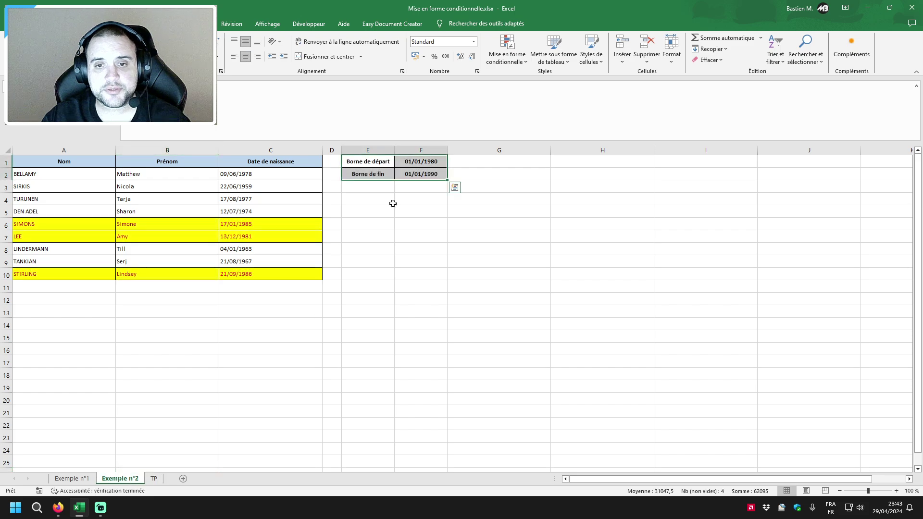
{"action": "key", "text": "ctrl+c"}
{"action": "left_click", "coordinate": [154, 478]}
{"action": "left_click", "coordinate": [369, 162]}
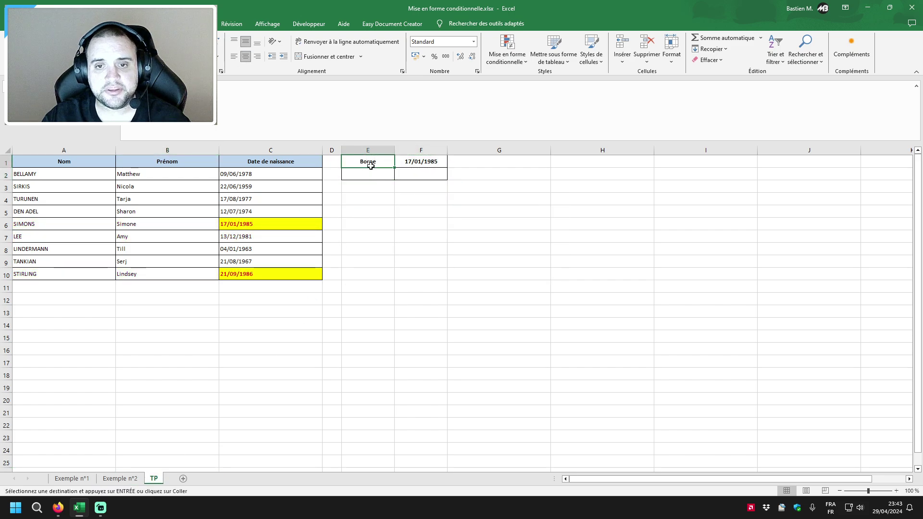
{"action": "key", "text": "ctrl+v"}
{"action": "left_click", "coordinate": [392, 199]}
Change the birth-date rule to 'comprise entre' $F$1 and $F$2
{"action": "left_click", "coordinate": [507, 55]}
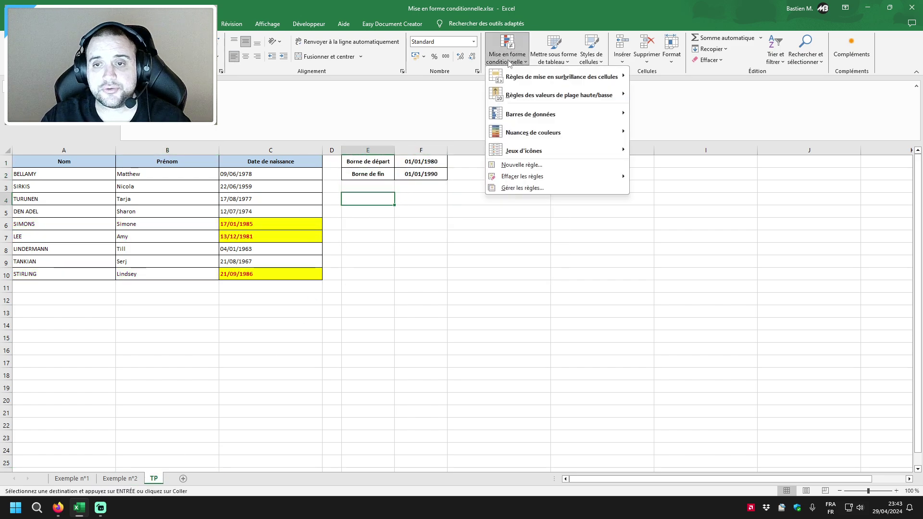
{"action": "left_click", "coordinate": [526, 188]}
{"action": "left_click_drag", "start_coordinate": [560, 166], "coordinate": [571, 170]}
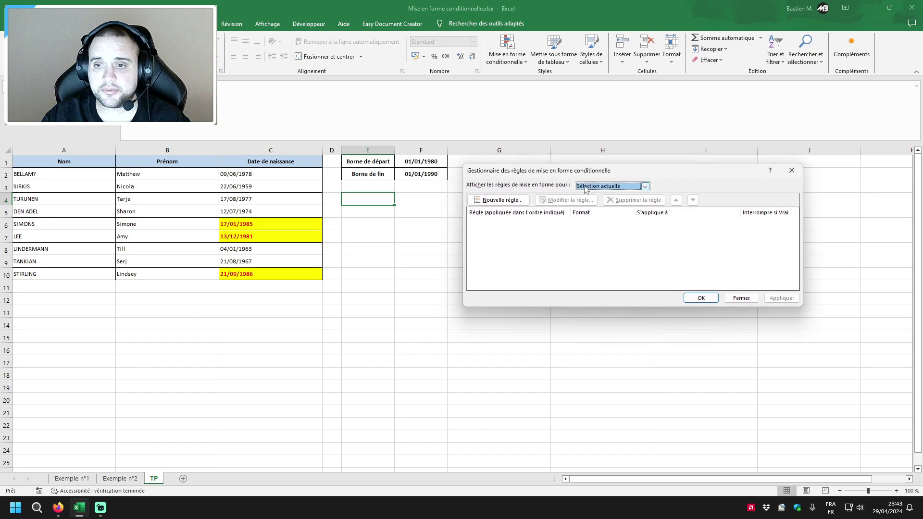
{"action": "left_click", "coordinate": [606, 186]}
{"action": "left_click", "coordinate": [603, 200]}
{"action": "double_click", "coordinate": [554, 226]}
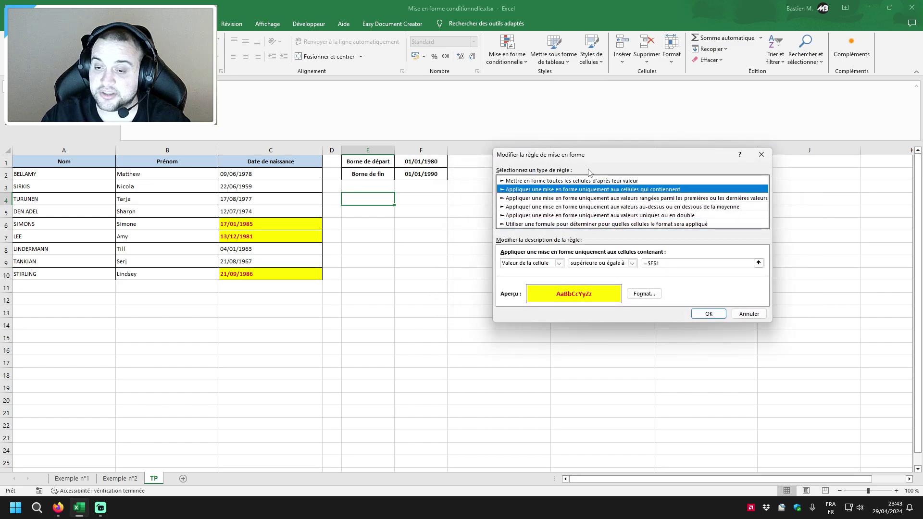
{"action": "left_click", "coordinate": [596, 263]}
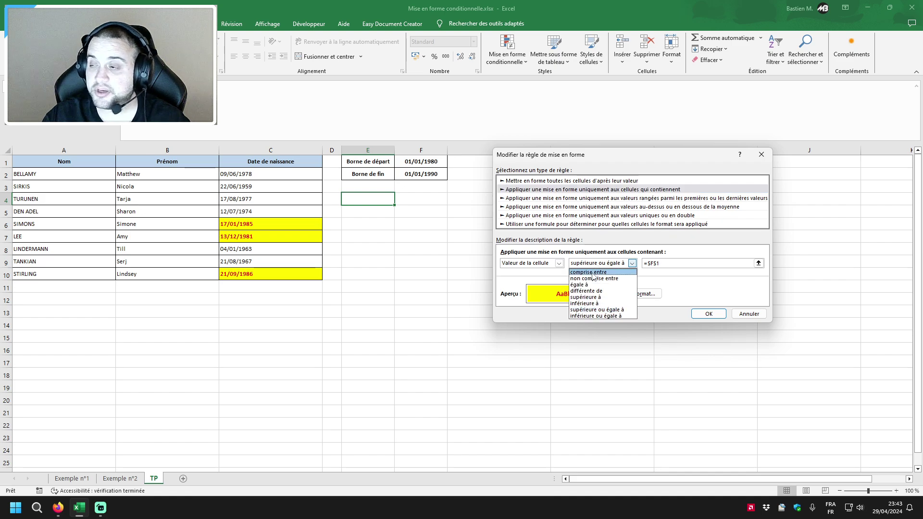
{"action": "left_click", "coordinate": [594, 272]}
{"action": "left_click", "coordinate": [672, 261]}
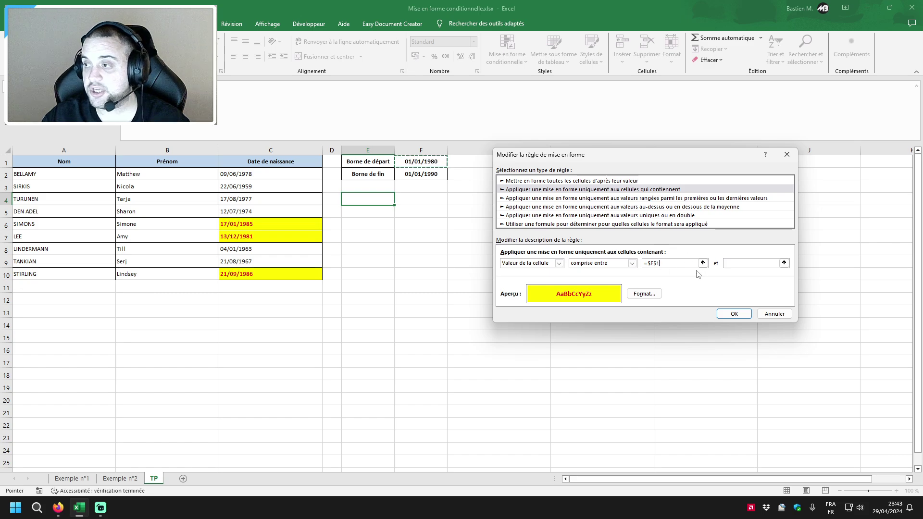
{"action": "left_click", "coordinate": [740, 263]}
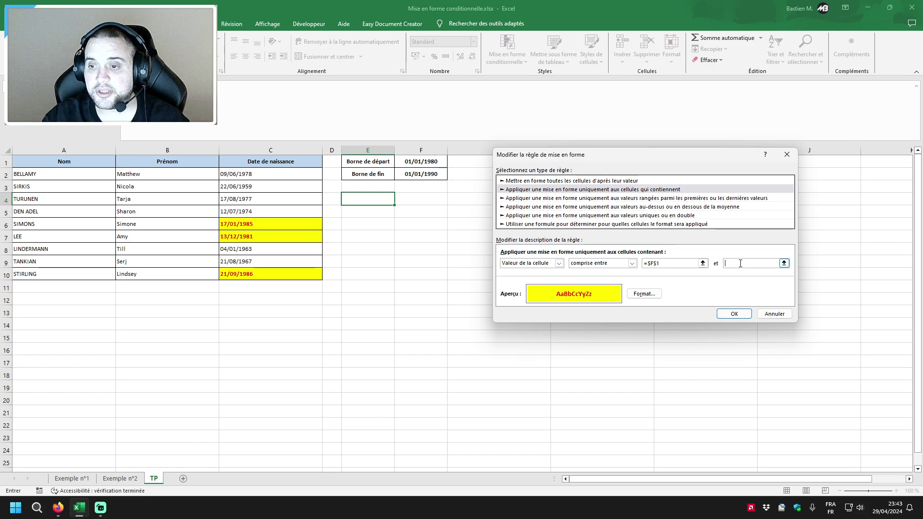
{"action": "left_click", "coordinate": [783, 263]}
{"action": "left_click", "coordinate": [429, 175]}
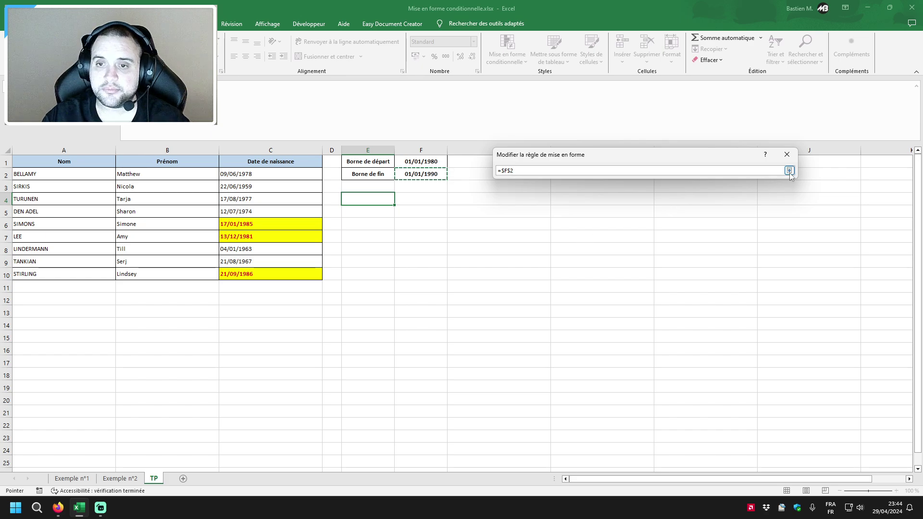
{"action": "left_click", "coordinate": [789, 172]}
{"action": "left_click", "coordinate": [734, 316]}
{"action": "left_click", "coordinate": [702, 303]}
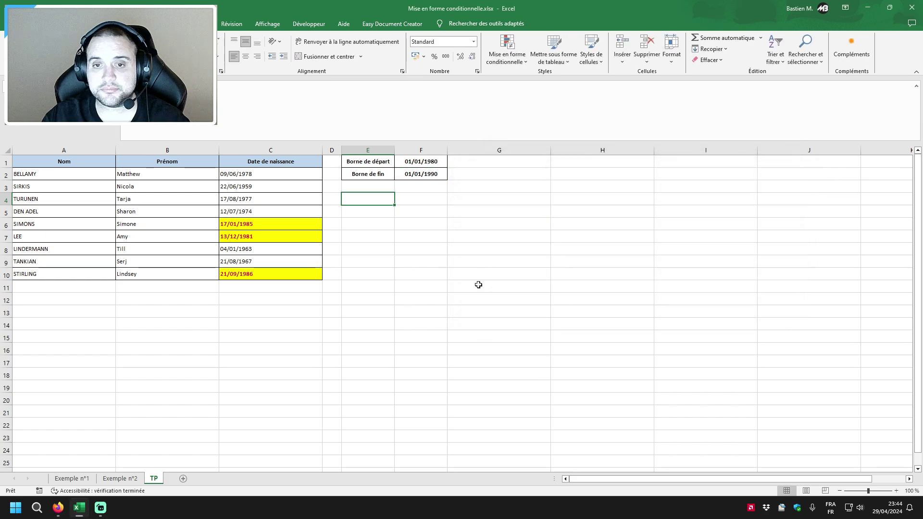
{"action": "left_click", "coordinate": [462, 237]}
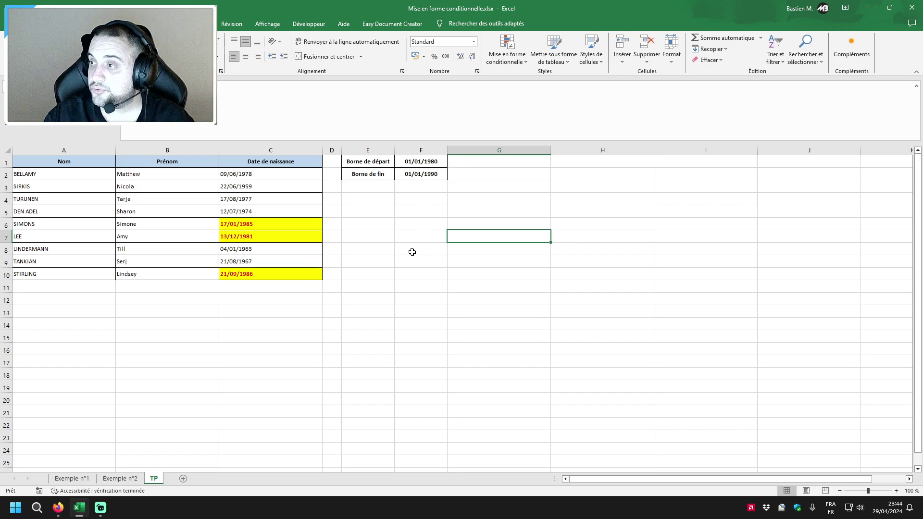
Test the rule with 01/01/1970 in F1 and 01/01/1975 in F2
{"action": "left_click", "coordinate": [423, 163]}
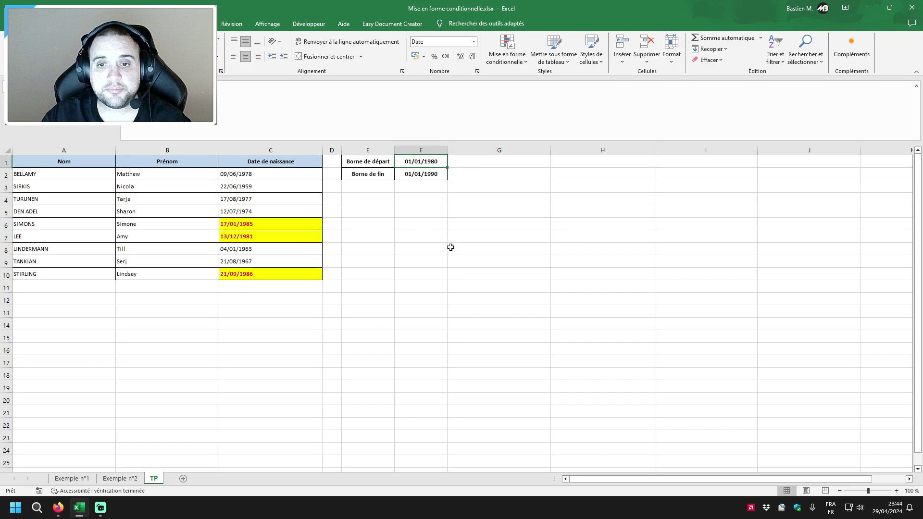
{"action": "key", "text": "F2"}
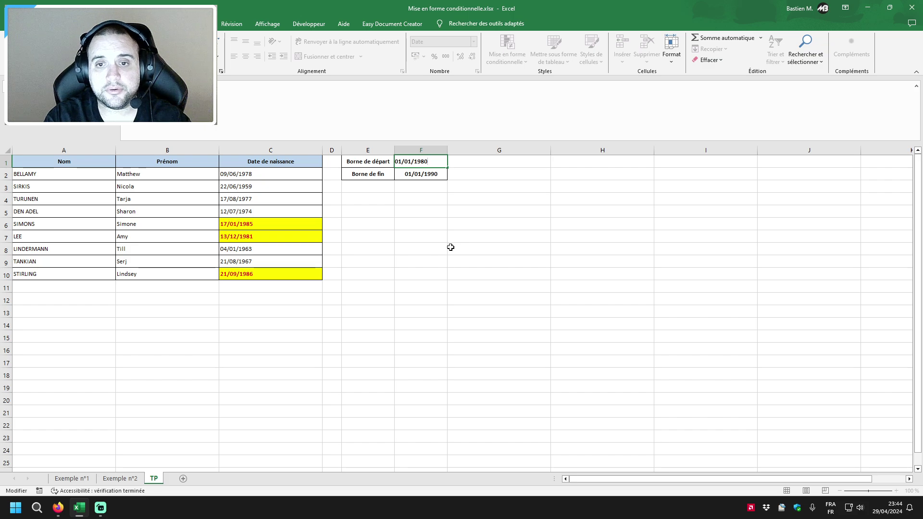
{"action": "type", "text": "70"}
{"action": "key", "text": "Return"}
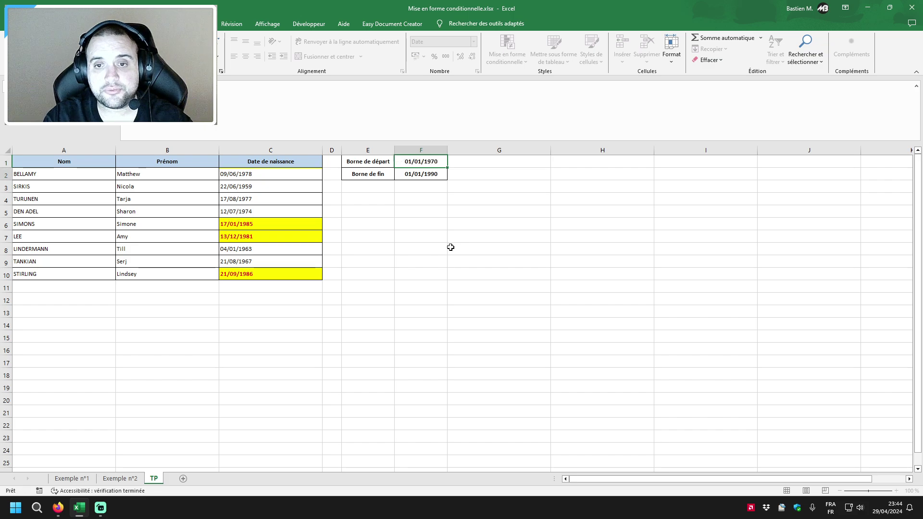
{"action": "type", "text": "01/01/1975"}
{"action": "key", "text": "Return"}
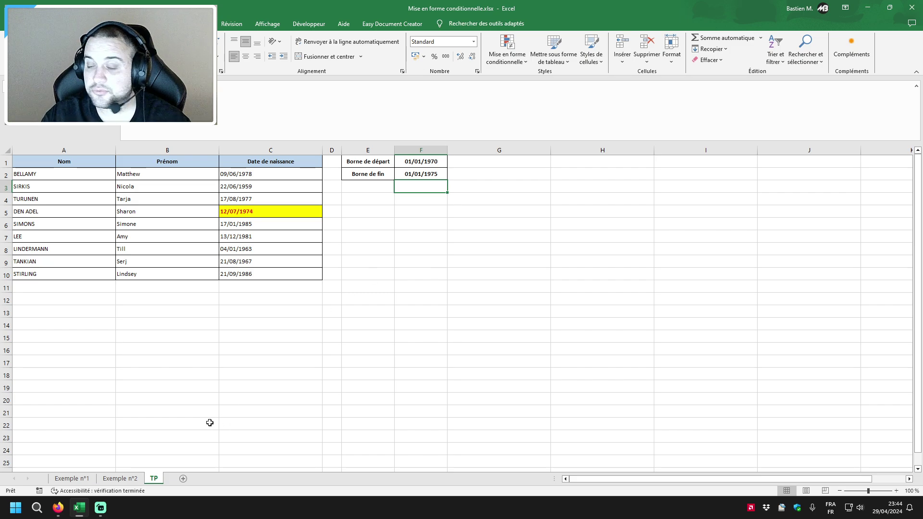
On Exemple n°2, select the highlighted SIMONS row A6:C6
{"action": "left_click", "coordinate": [120, 478]}
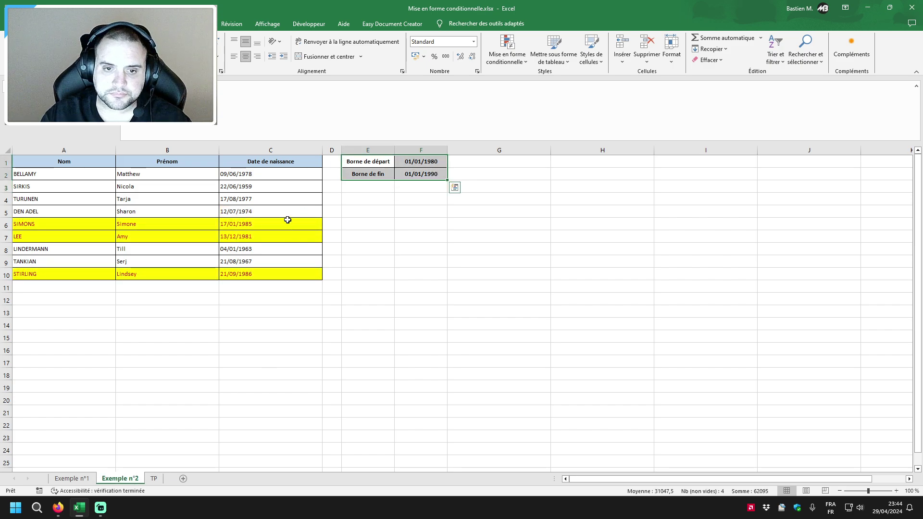
{"action": "left_click", "coordinate": [270, 223]}
{"action": "mouse_move", "coordinate": [106, 224]}
{"action": "left_mouse_down"}
{"action": "mouse_move", "coordinate": [41, 223]}
{"action": "mouse_move", "coordinate": [269, 236]}
{"action": "left_mouse_up"}
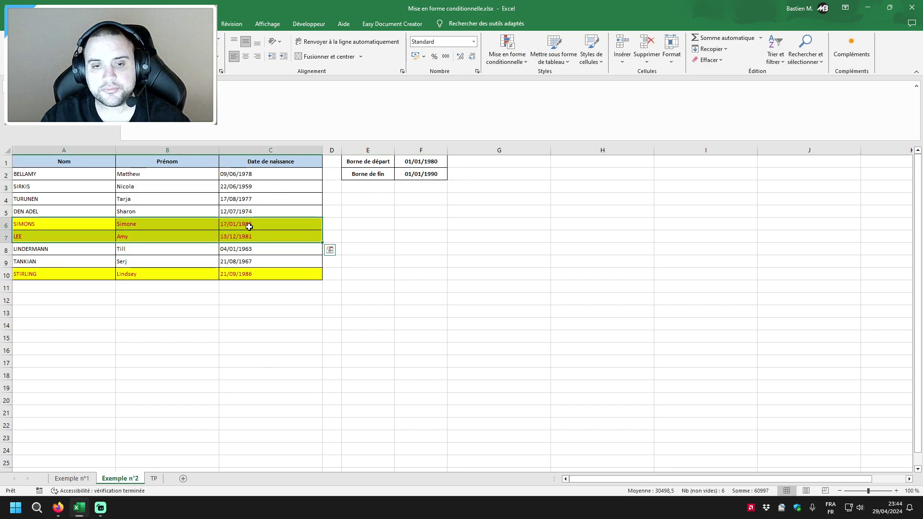
{"action": "left_click", "coordinate": [86, 221]}
{"action": "left_click_drag", "start_coordinate": [87, 221], "coordinate": [234, 224]}
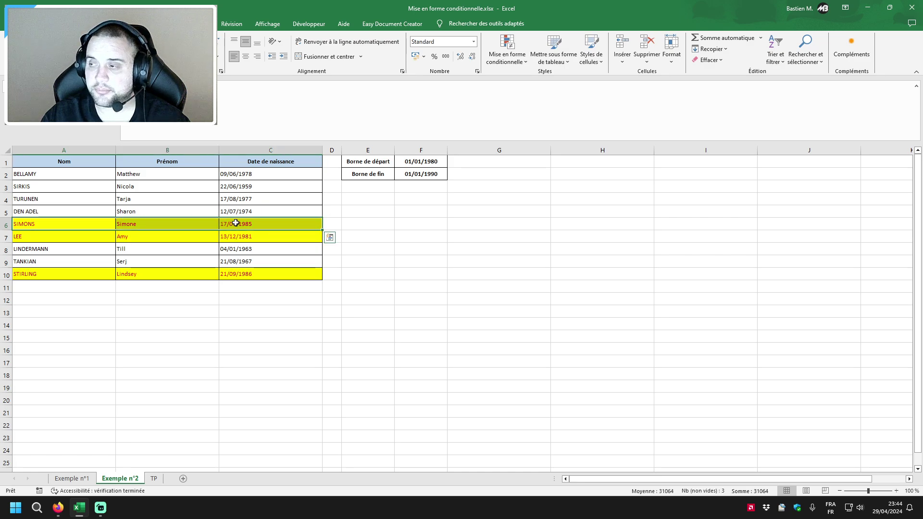
Compare the highlighted date C8 on Exemple n°1 with the SIMONS birth date on Exemple n°2
{"action": "left_click", "coordinate": [72, 478]}
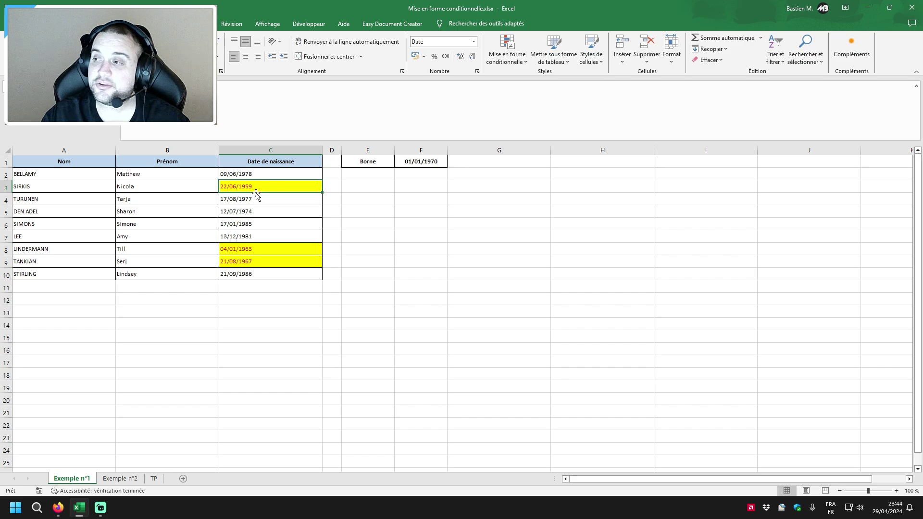
{"action": "left_click", "coordinate": [249, 247]}
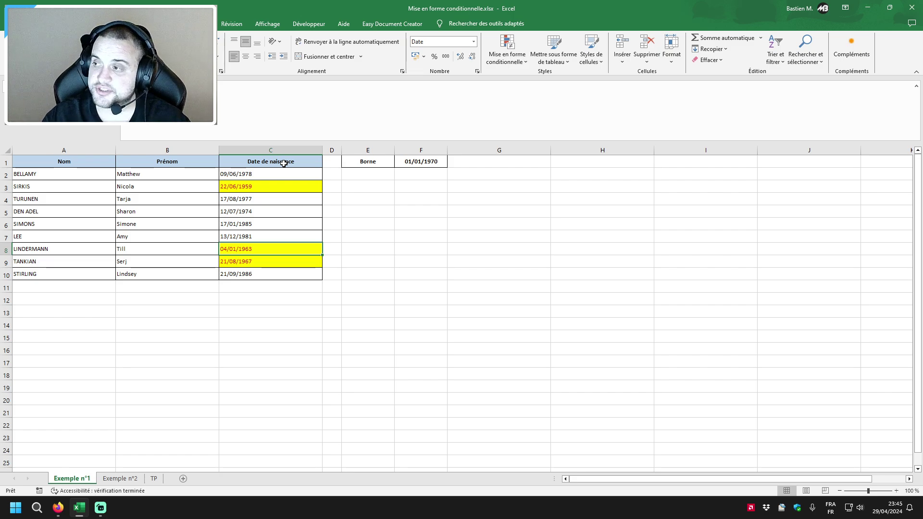
{"action": "left_click", "coordinate": [115, 478]}
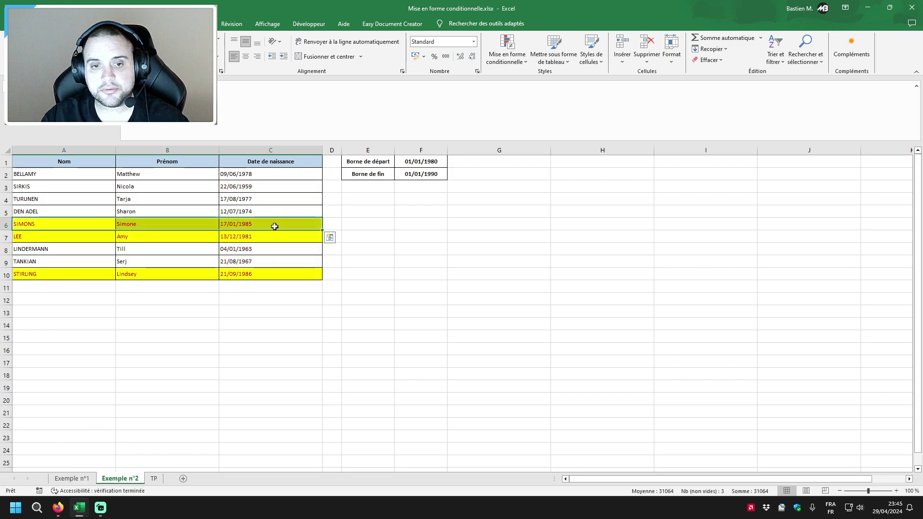
{"action": "left_click", "coordinate": [249, 224]}
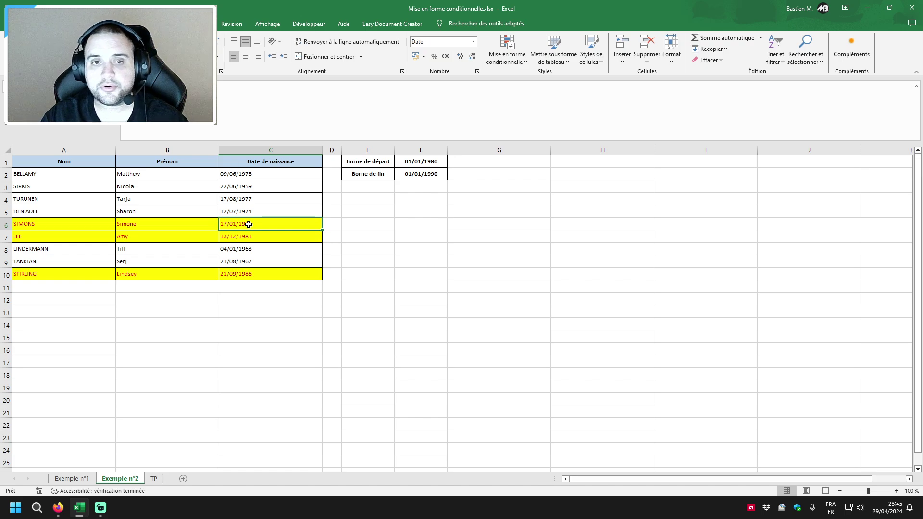
{"action": "left_click", "coordinate": [153, 479]}
{"action": "left_click", "coordinate": [280, 214]}
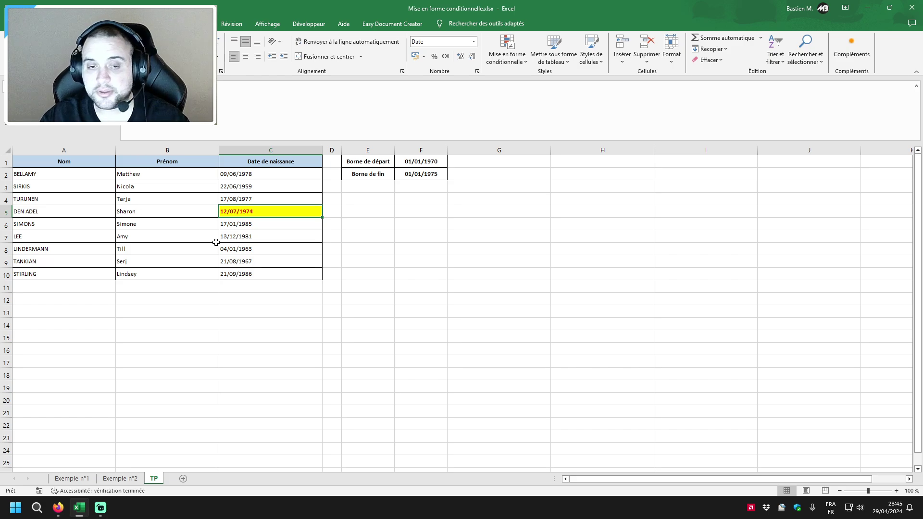
{"action": "left_click", "coordinate": [507, 56]}
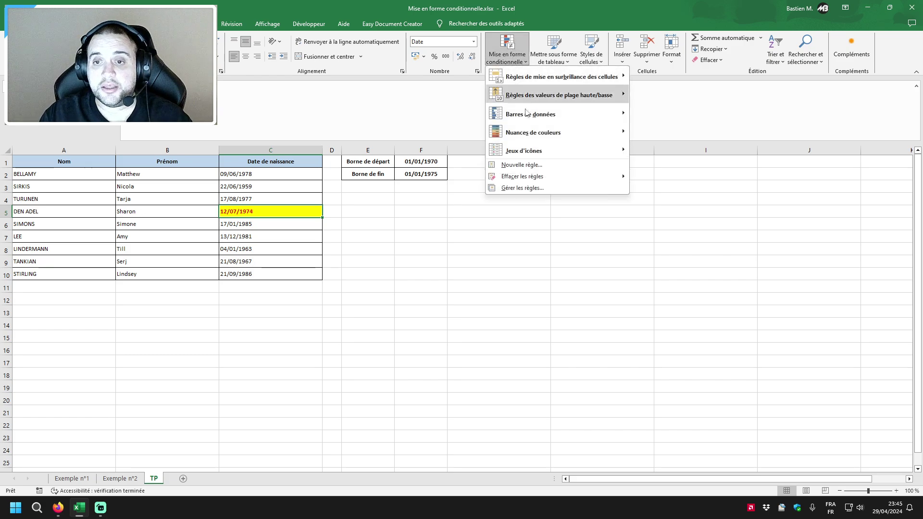
{"action": "left_click", "coordinate": [535, 190]}
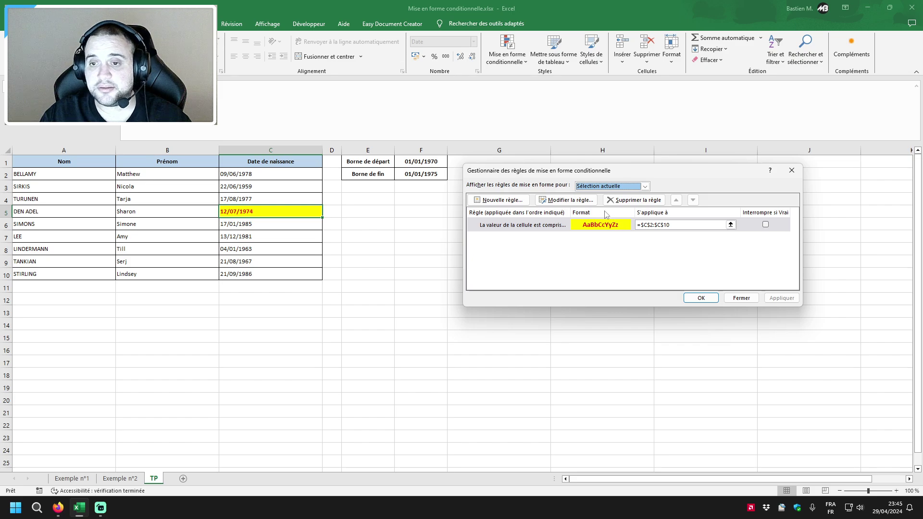
{"action": "left_click", "coordinate": [630, 201]}
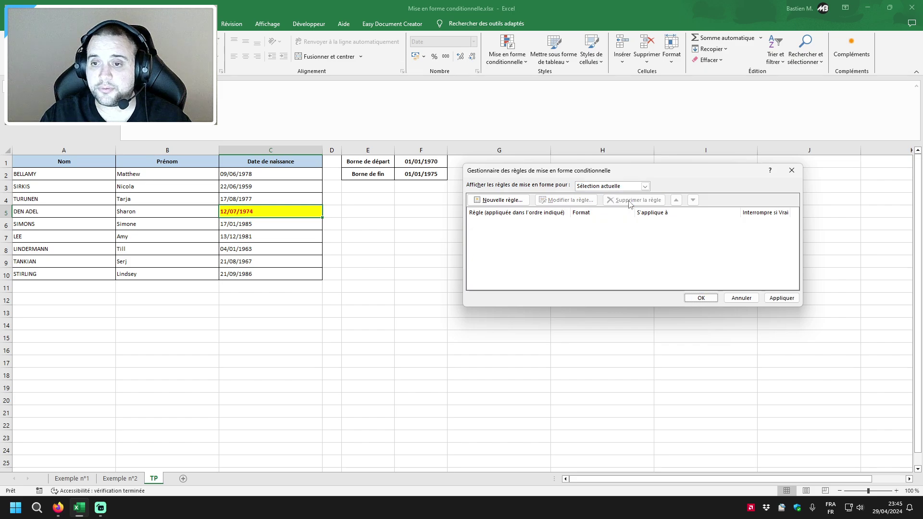
{"action": "left_click", "coordinate": [701, 297]}
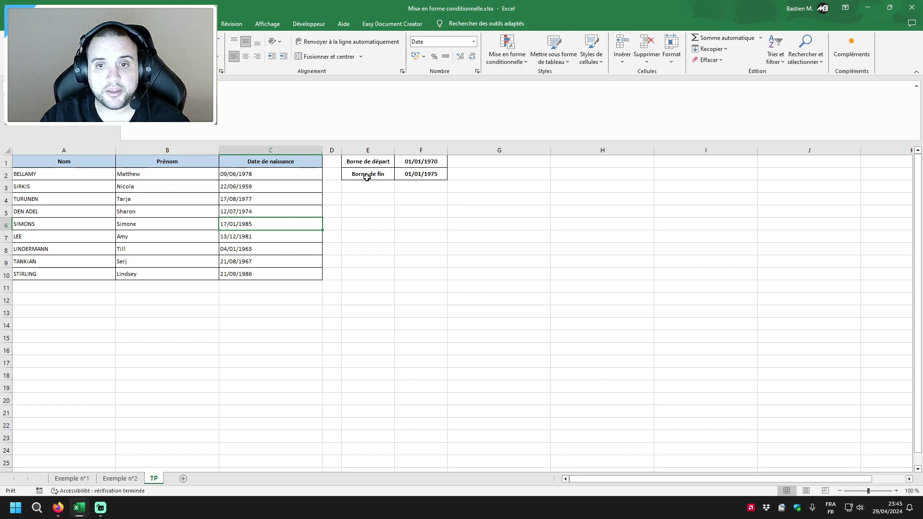
Format the birth dates in C2:C10 as dates
{"action": "left_click_drag", "start_coordinate": [64, 174], "coordinate": [254, 272]}
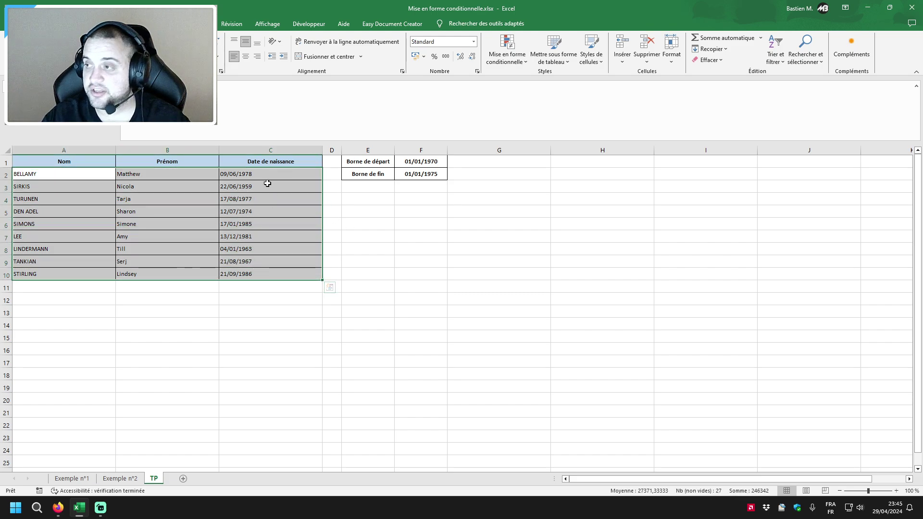
{"action": "left_click", "coordinate": [417, 160]}
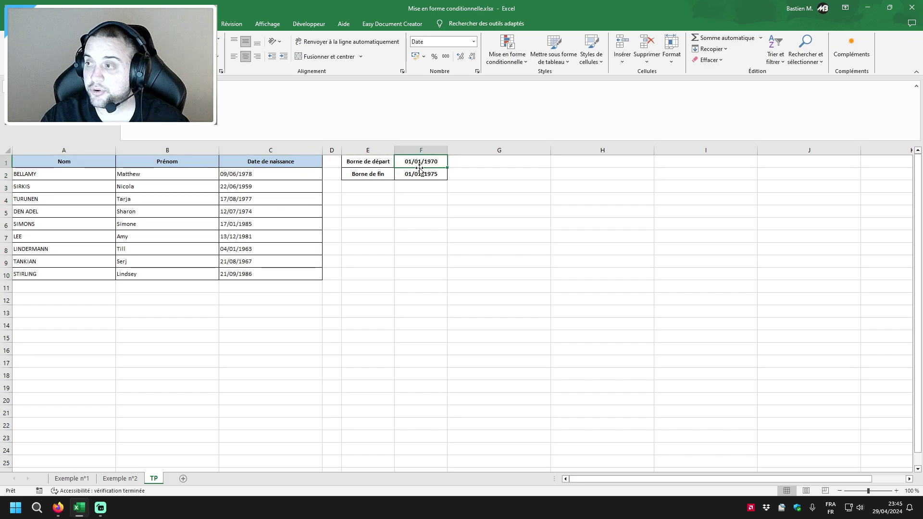
{"action": "left_click", "coordinate": [426, 176]}
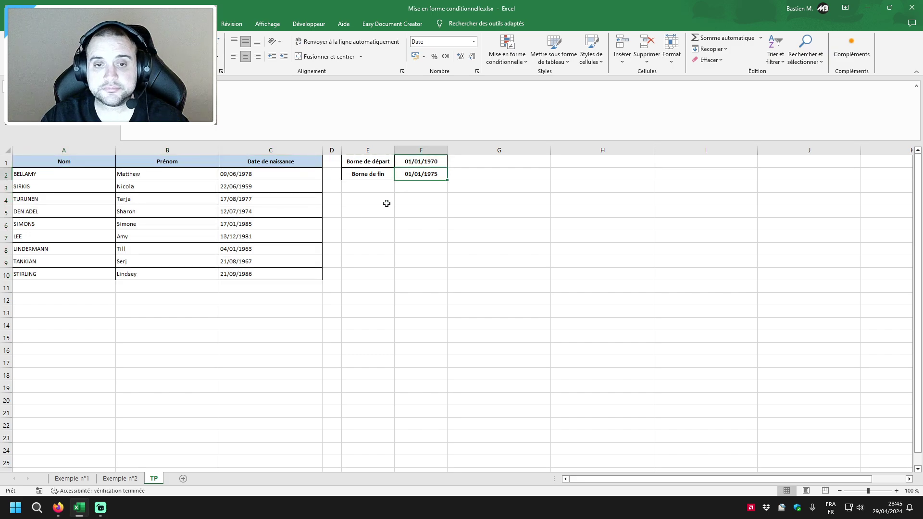
{"action": "left_click_drag", "start_coordinate": [237, 174], "coordinate": [258, 275]}
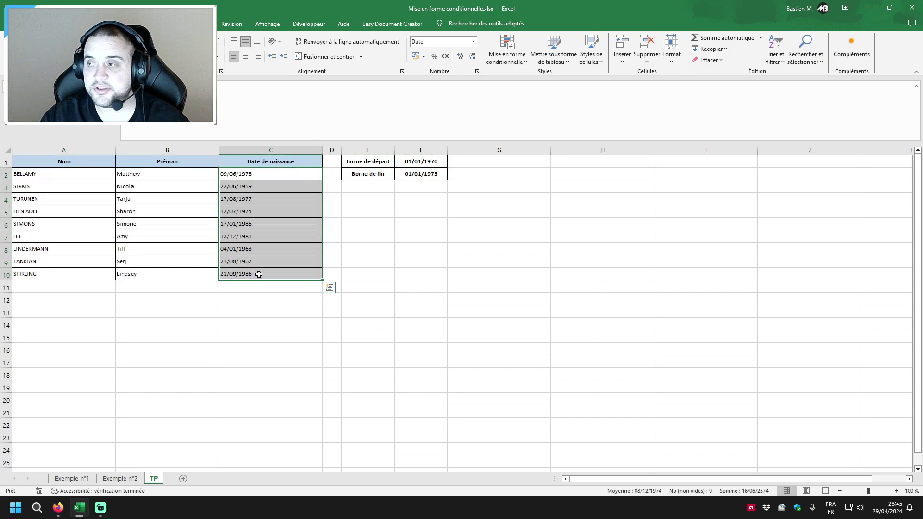
{"action": "right_click", "coordinate": [259, 274]}
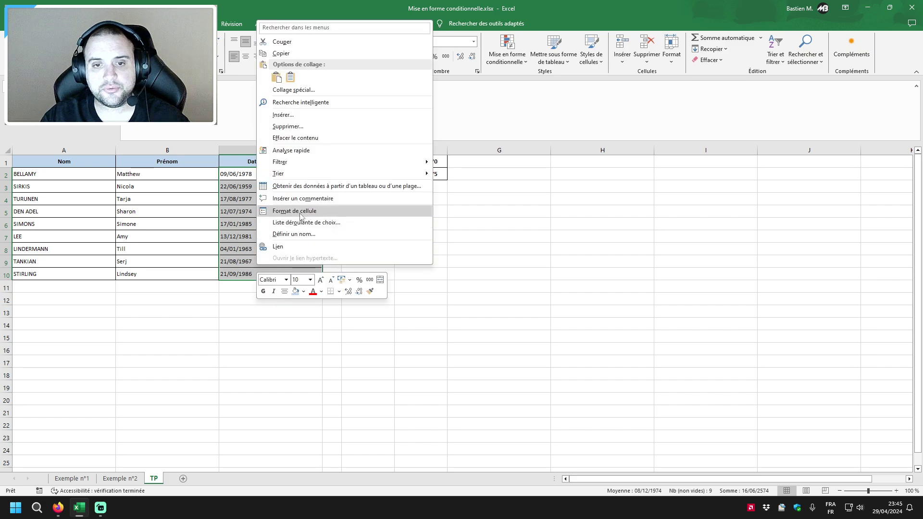
{"action": "left_click", "coordinate": [380, 213]}
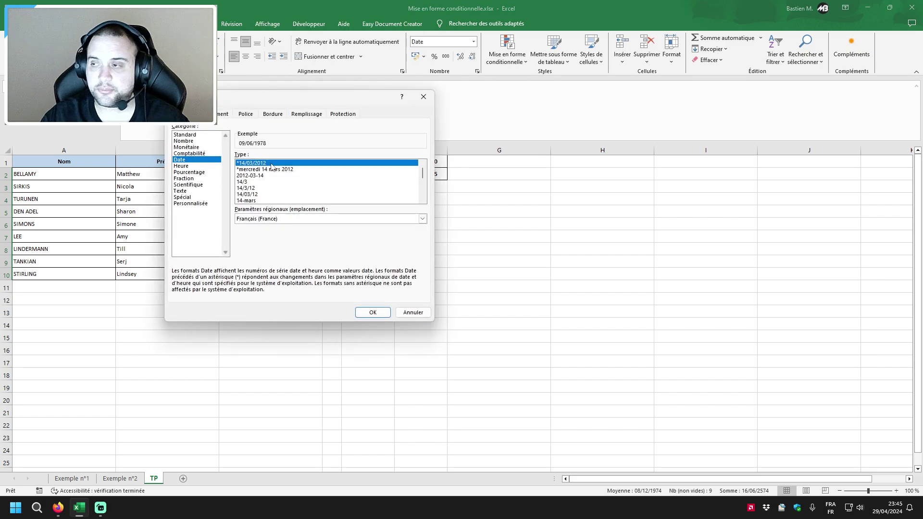
{"action": "left_click", "coordinate": [368, 313]}
Format the boundary dates in F1:F2 as dates too
{"action": "left_click_drag", "start_coordinate": [420, 162], "coordinate": [420, 174]}
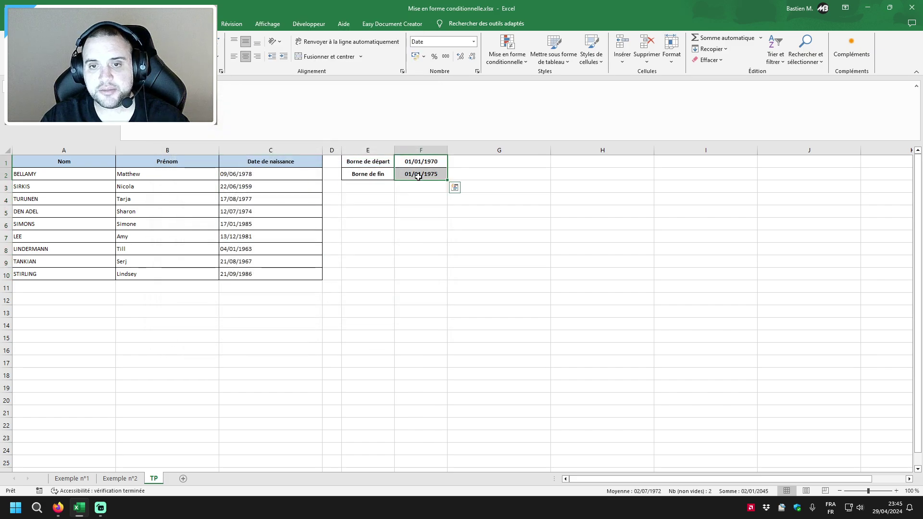
{"action": "right_click", "coordinate": [422, 175]}
{"action": "left_click", "coordinate": [458, 366]}
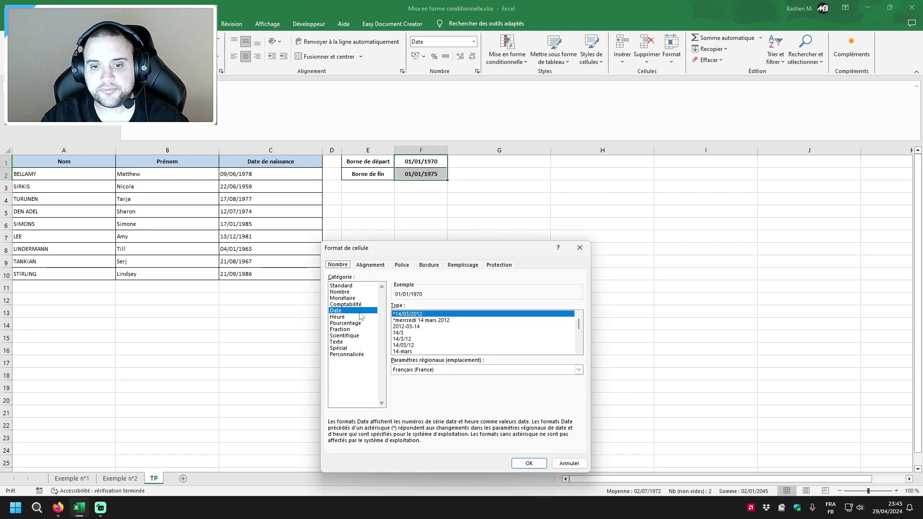
{"action": "left_click", "coordinate": [529, 463]}
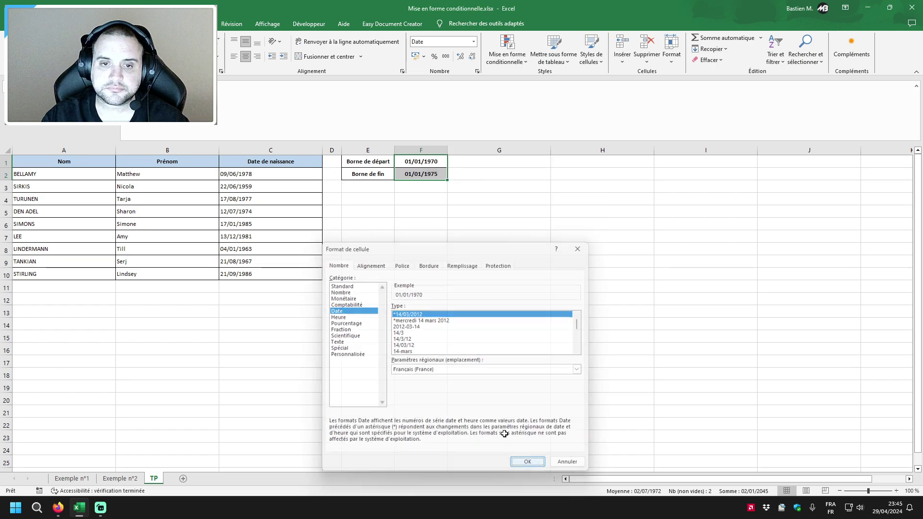
{"action": "left_click", "coordinate": [257, 216]}
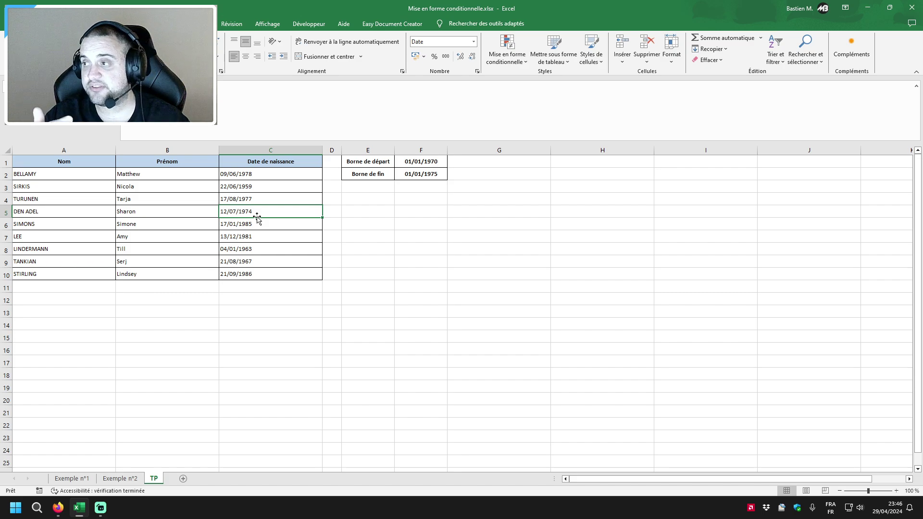
Select A2:C10 and begin a new conditional formatting rule based on cell values
{"action": "left_click_drag", "start_coordinate": [252, 186], "coordinate": [255, 273]}
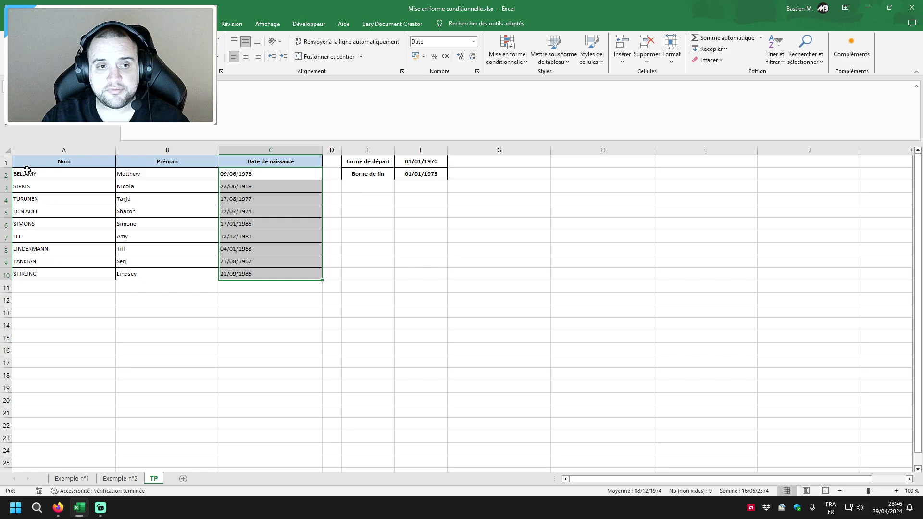
{"action": "left_click_drag", "start_coordinate": [27, 172], "coordinate": [250, 272]}
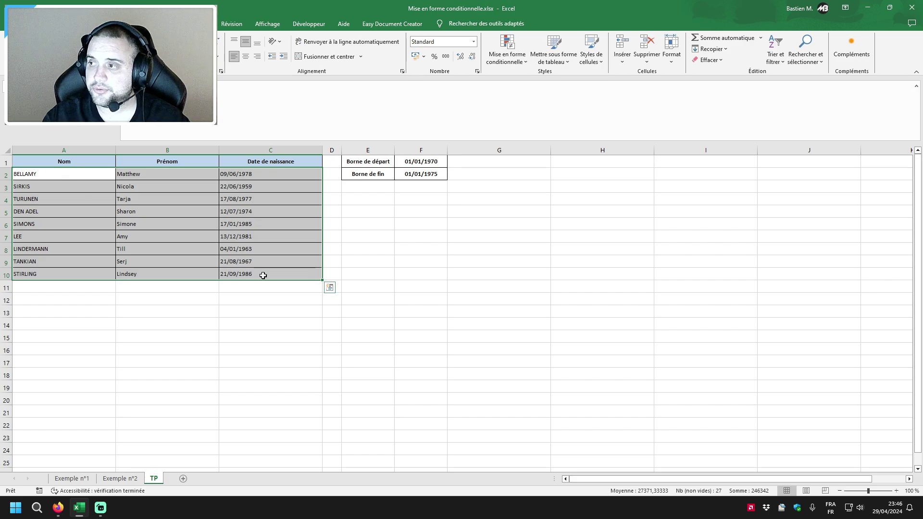
{"action": "left_click", "coordinate": [510, 54]}
{"action": "left_click", "coordinate": [516, 165]}
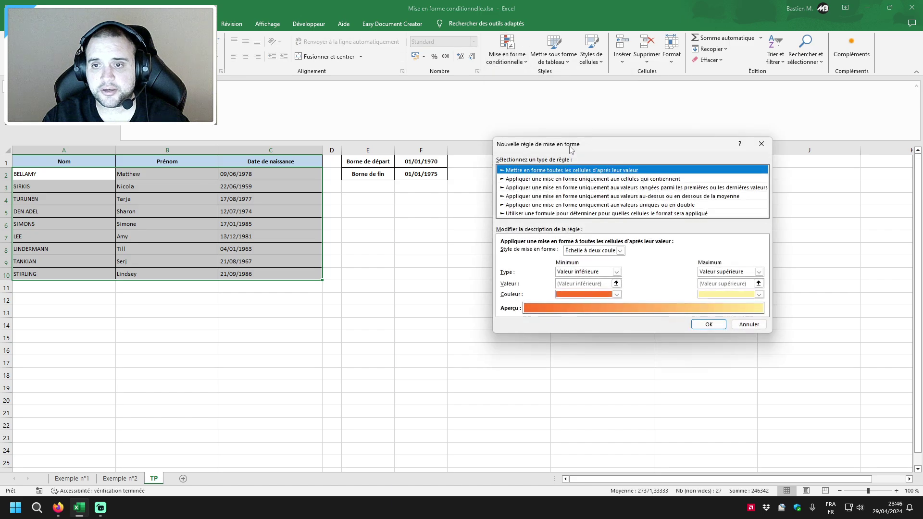
{"action": "left_click_drag", "start_coordinate": [562, 140], "coordinate": [537, 167]}
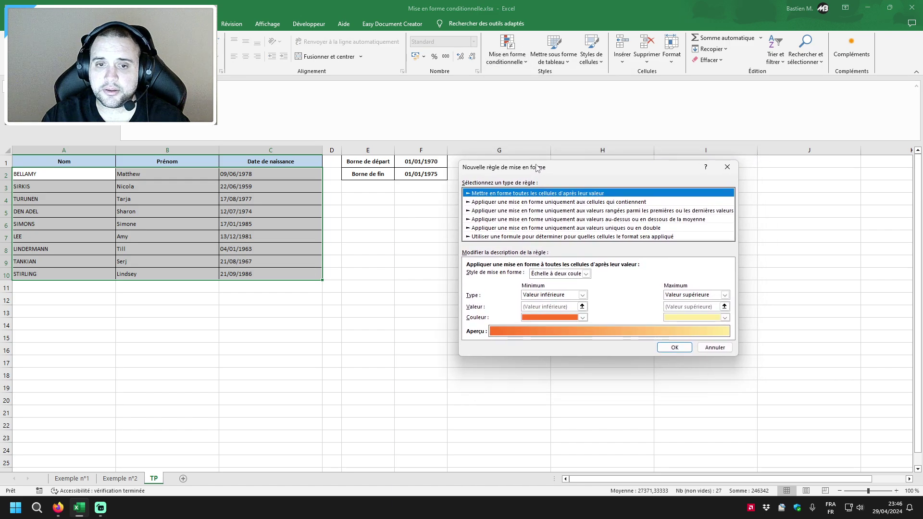
{"action": "left_click", "coordinate": [564, 203]}
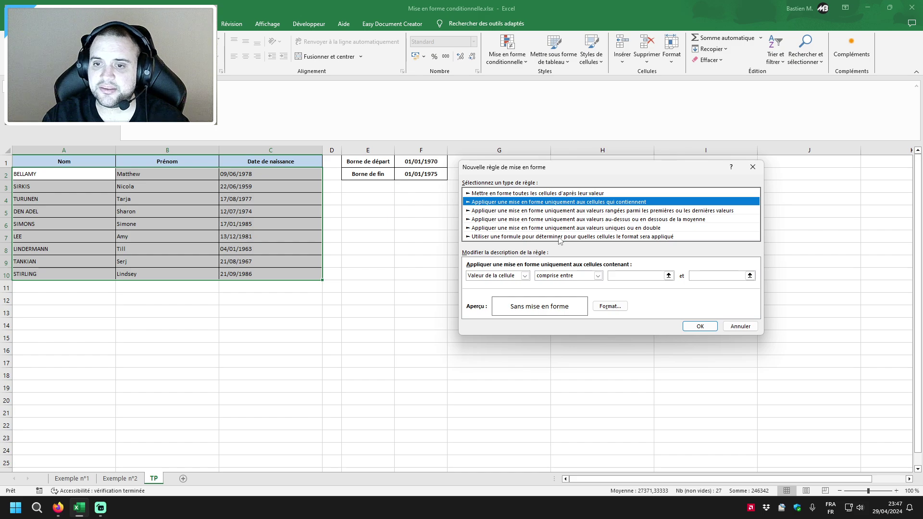
Switch the rule to a formula and enter =ET($C$2>=$F$1;$C$2<=$F$2)
{"action": "left_click", "coordinate": [559, 236]}
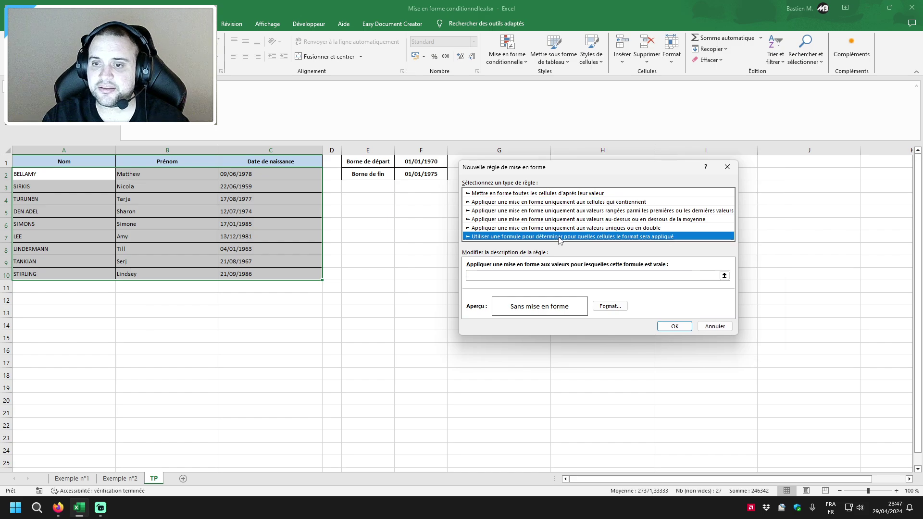
{"action": "left_click", "coordinate": [512, 278]}
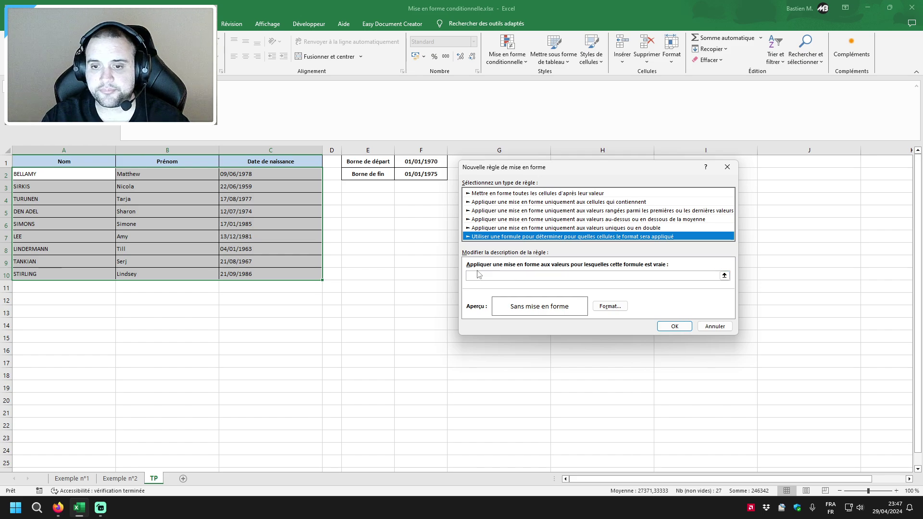
{"action": "left_click", "coordinate": [513, 278]}
{"action": "type", "text": "=ET("}
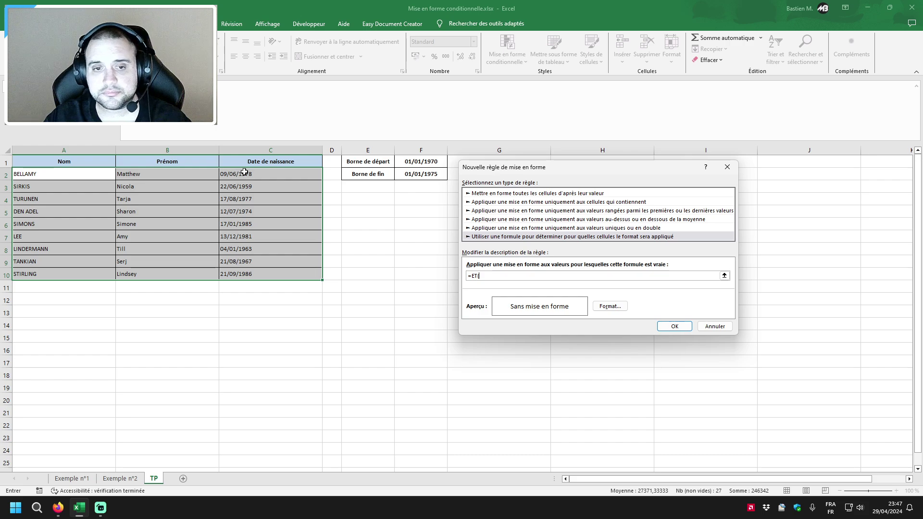
{"action": "left_click", "coordinate": [244, 173]}
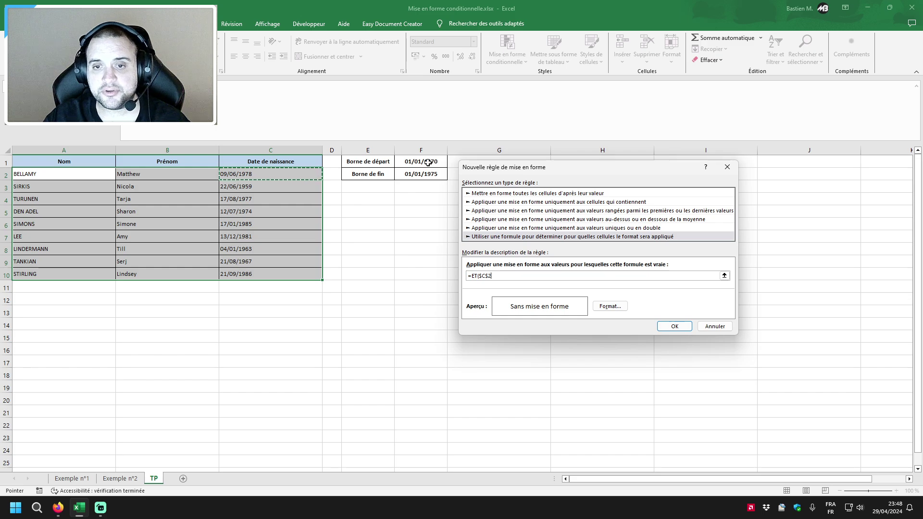
{"action": "type", "text": ">"}
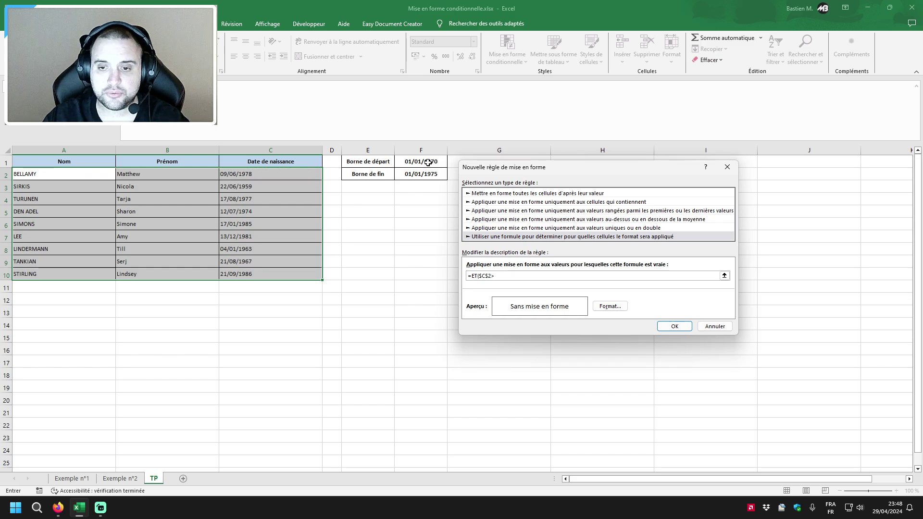
{"action": "type", "text": "="}
{"action": "left_click", "coordinate": [426, 161]}
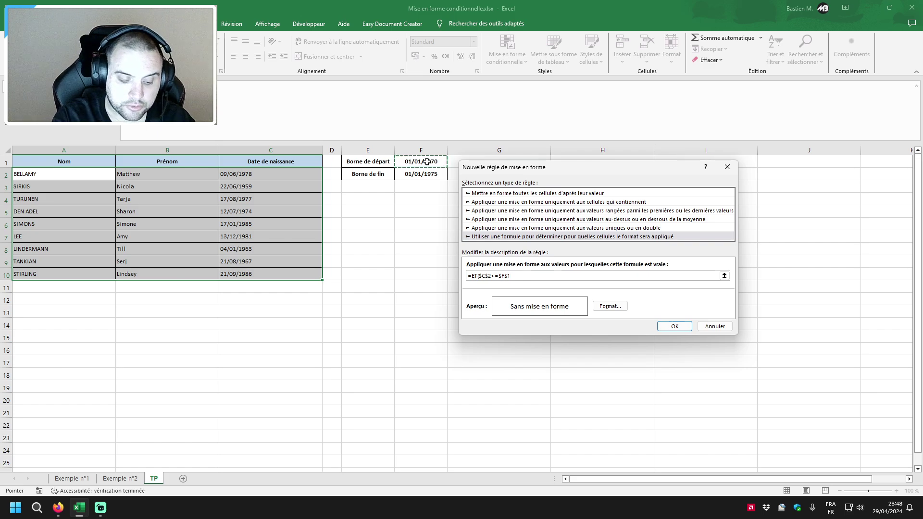
{"action": "type", "text": ";"}
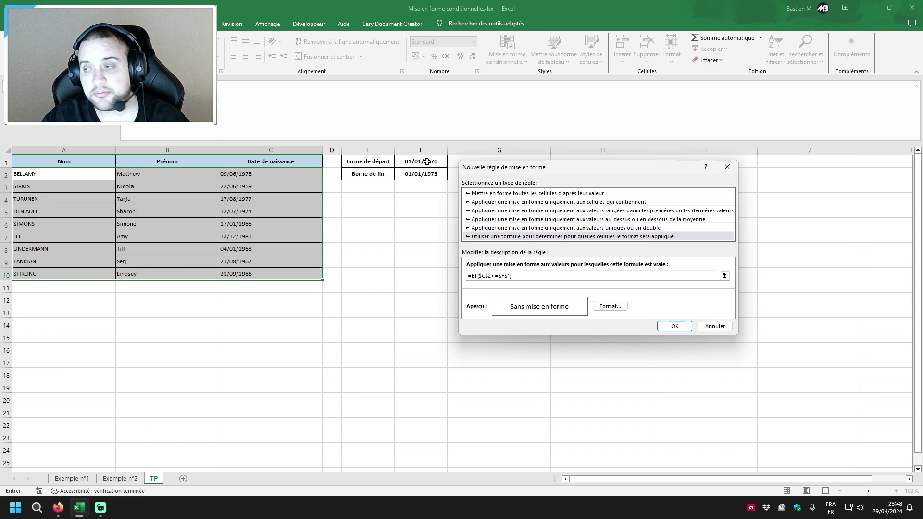
{"action": "left_click", "coordinate": [243, 173]}
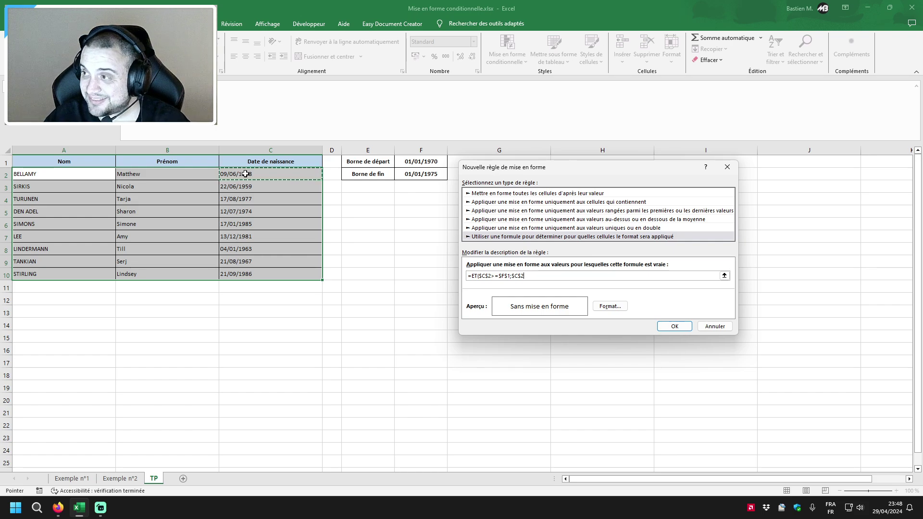
{"action": "type", "text": "<"}
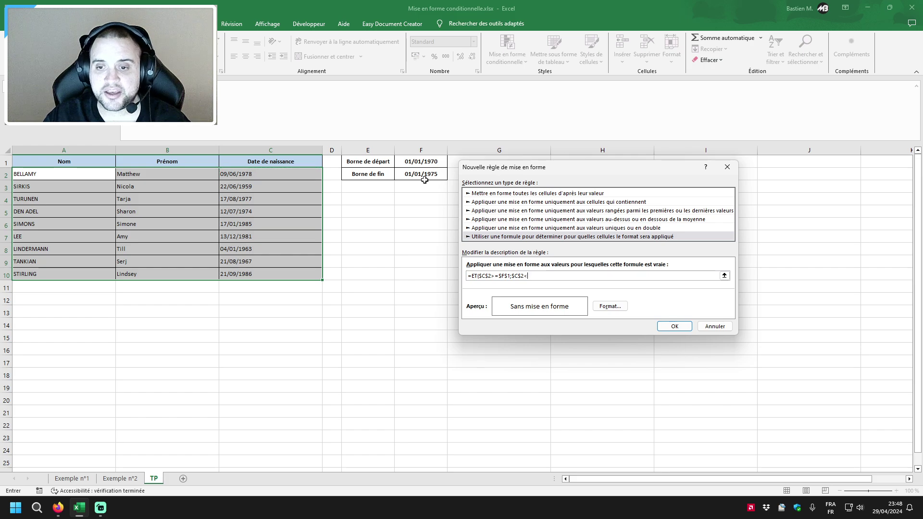
{"action": "type", "text": "="}
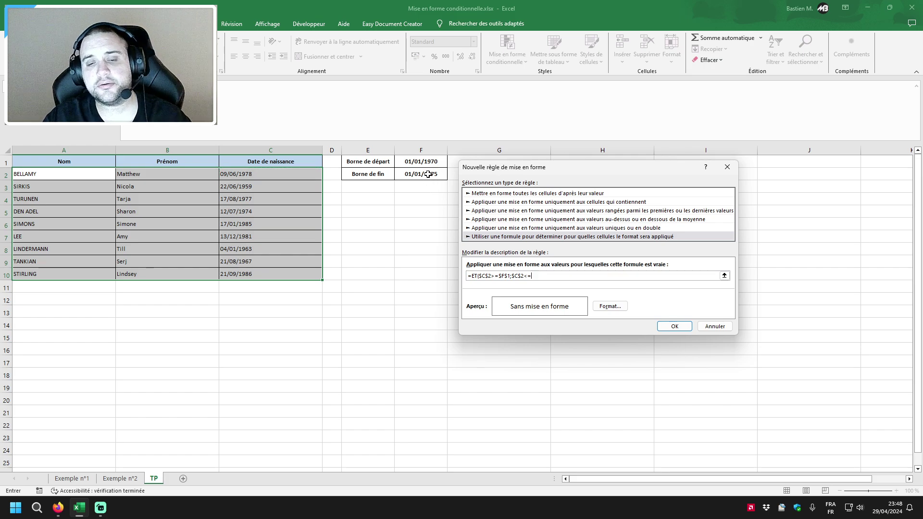
{"action": "left_click", "coordinate": [428, 174]}
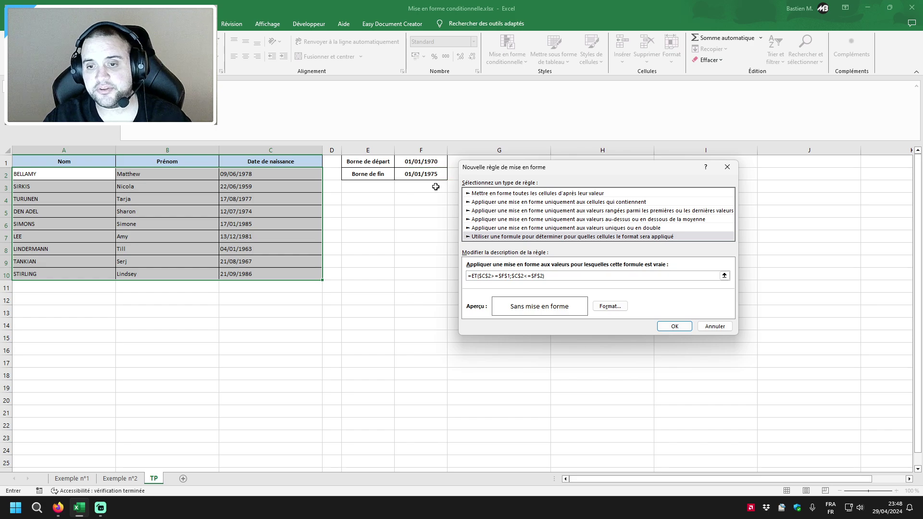
{"action": "type", "text": ")"}
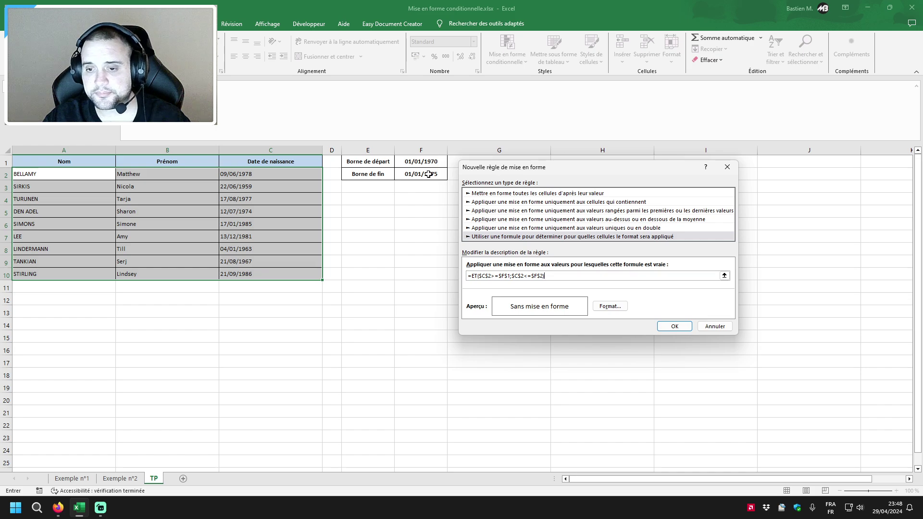
Give the rule a yellow fill with red bold text and save it
{"action": "left_click", "coordinate": [610, 306]}
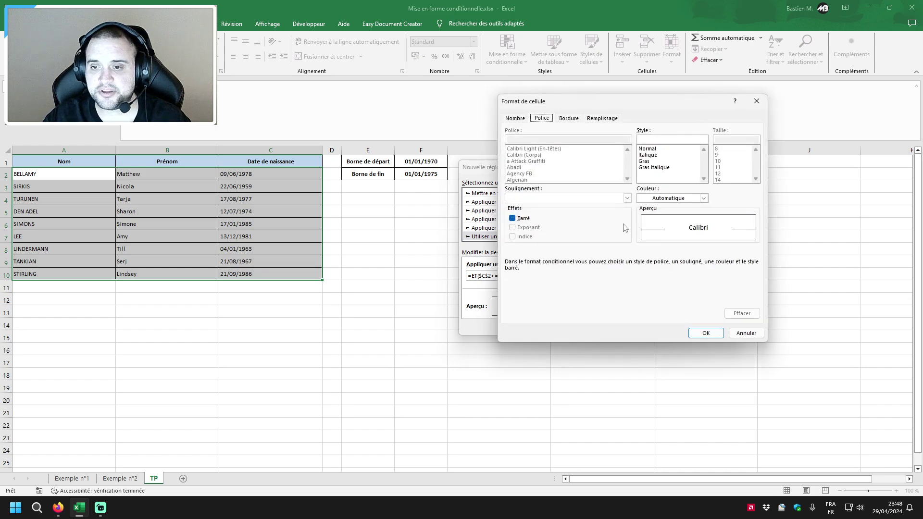
{"action": "left_click", "coordinate": [602, 118]}
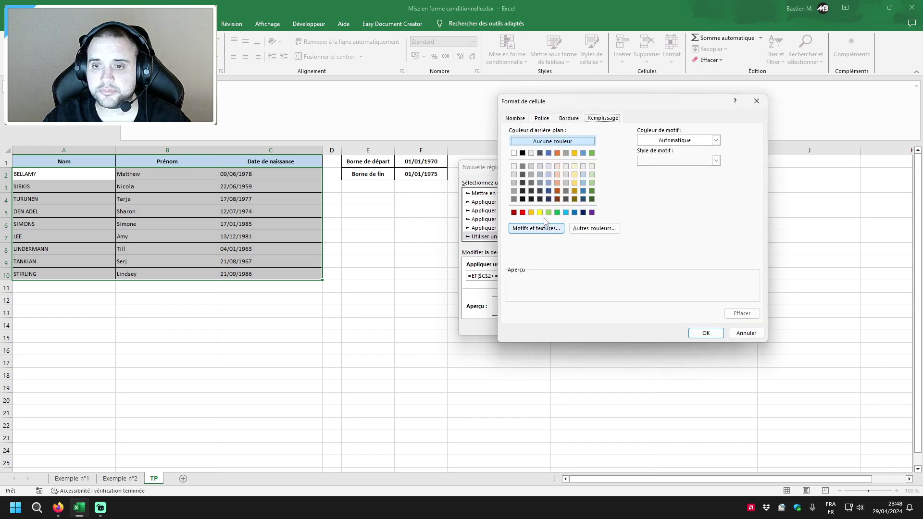
{"action": "left_click", "coordinate": [540, 213]}
{"action": "left_click", "coordinate": [542, 118]}
{"action": "left_click", "coordinate": [703, 198]}
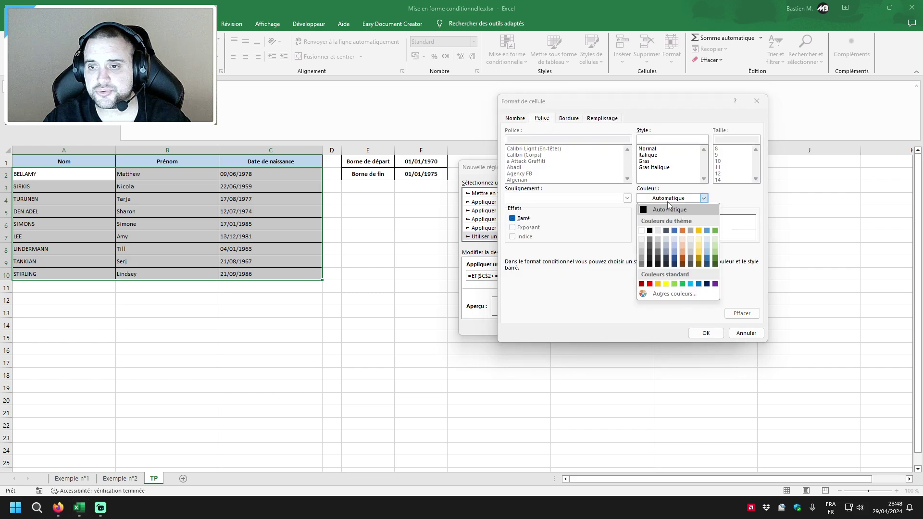
{"action": "left_click", "coordinate": [650, 284]}
{"action": "left_click", "coordinate": [646, 162]}
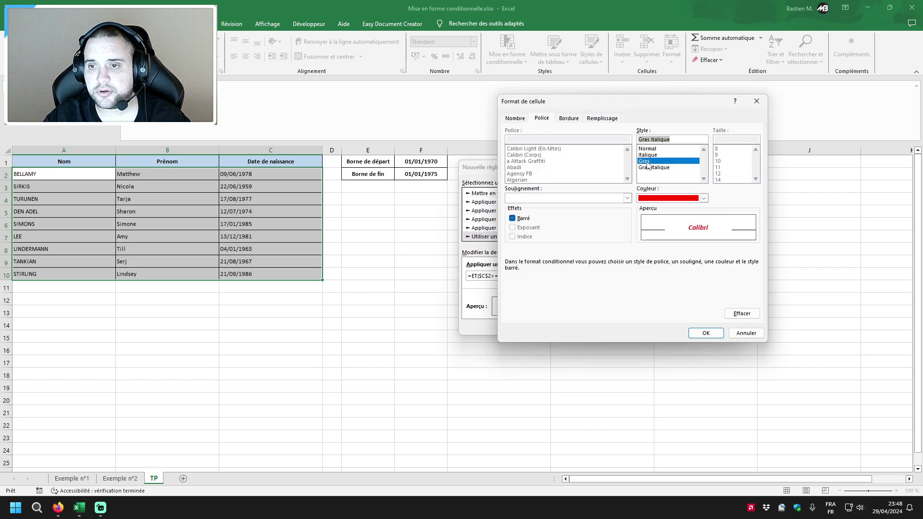
{"action": "left_click", "coordinate": [694, 333]}
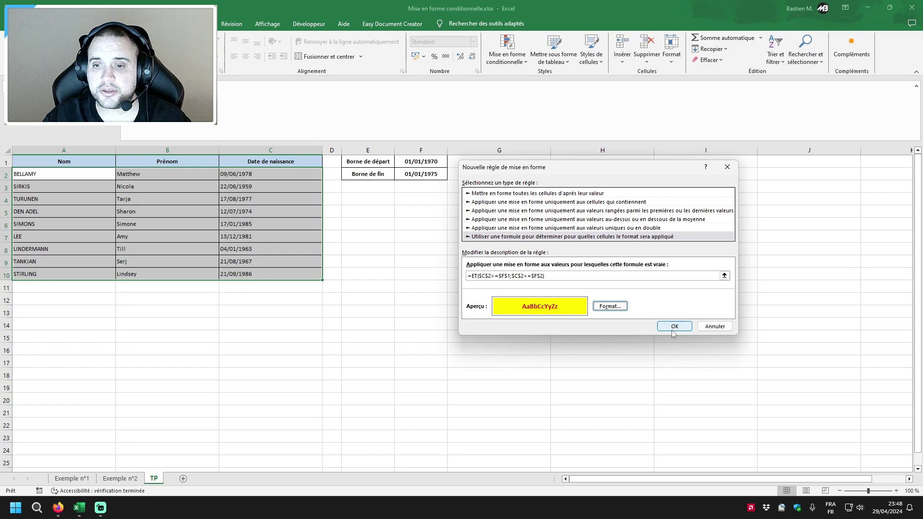
{"action": "left_click", "coordinate": [674, 327]}
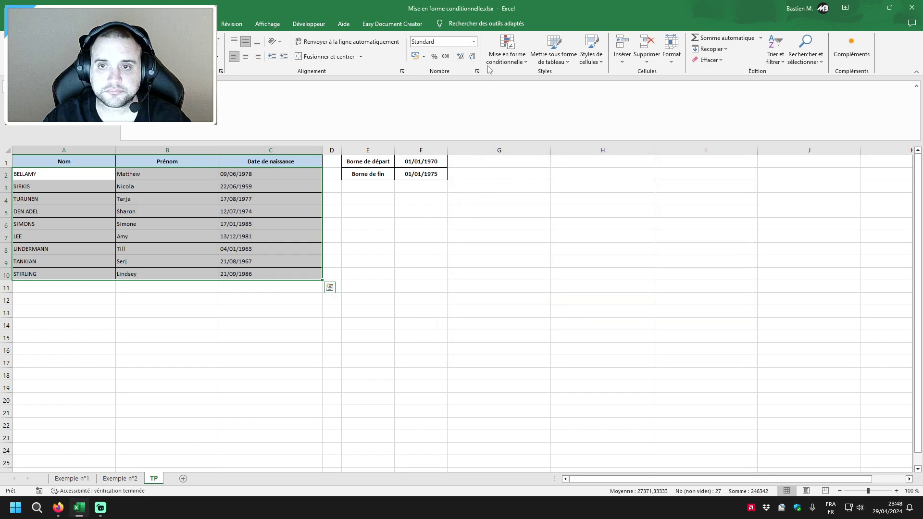
{"action": "left_click", "coordinate": [507, 48]}
In Manage Rules, open the =ET birth-date rule in the edit dialog
{"action": "left_click", "coordinate": [542, 188]}
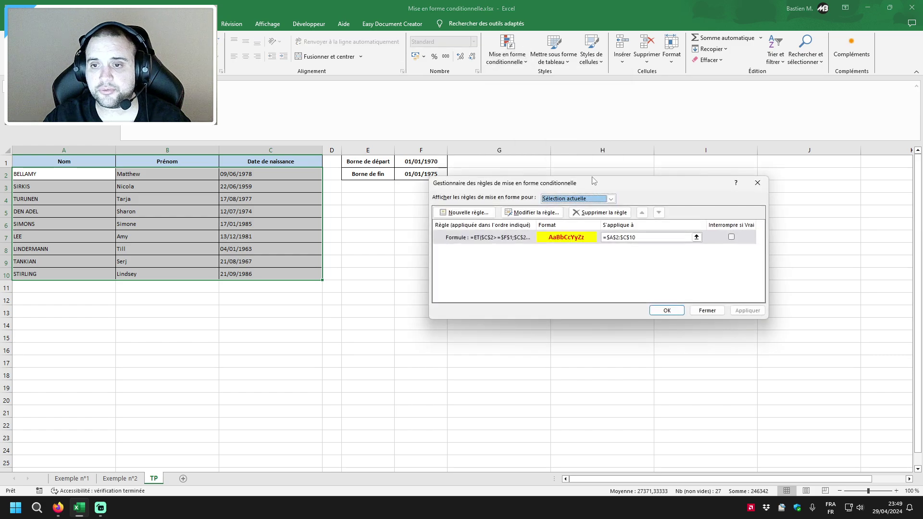
{"action": "left_click_drag", "start_coordinate": [591, 185], "coordinate": [625, 171]}
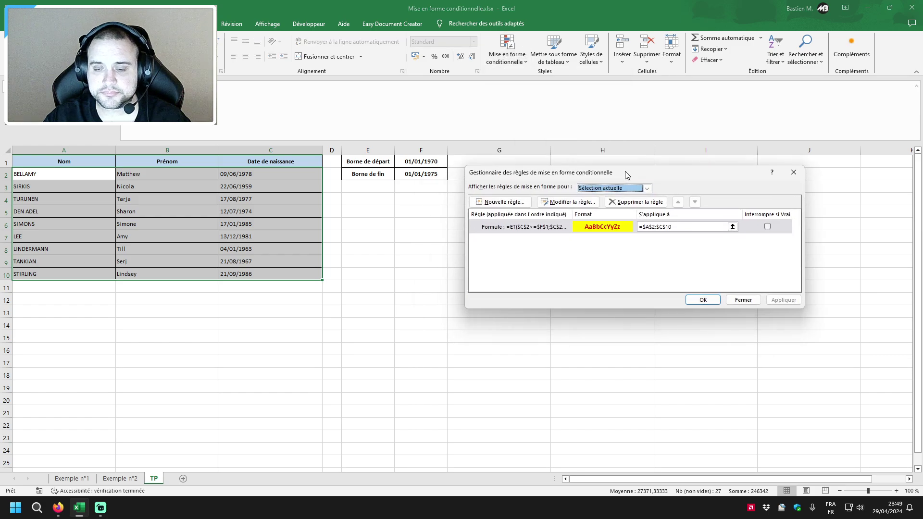
{"action": "double_click", "coordinate": [546, 227]}
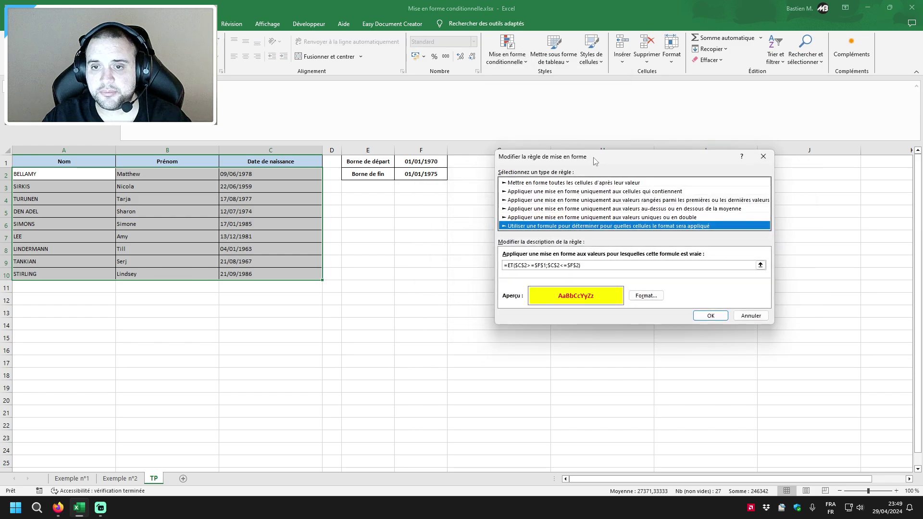
{"action": "left_click_drag", "start_coordinate": [595, 160], "coordinate": [560, 172]}
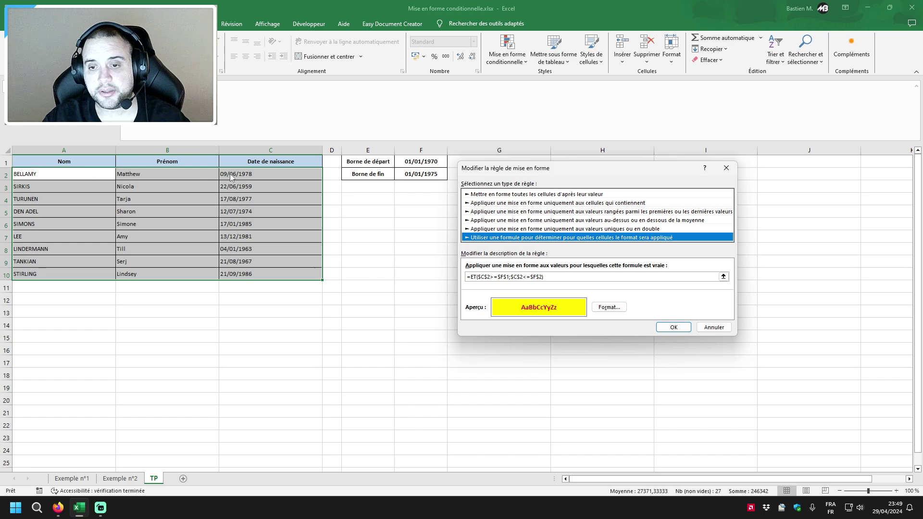
{"action": "left_click", "coordinate": [480, 278]}
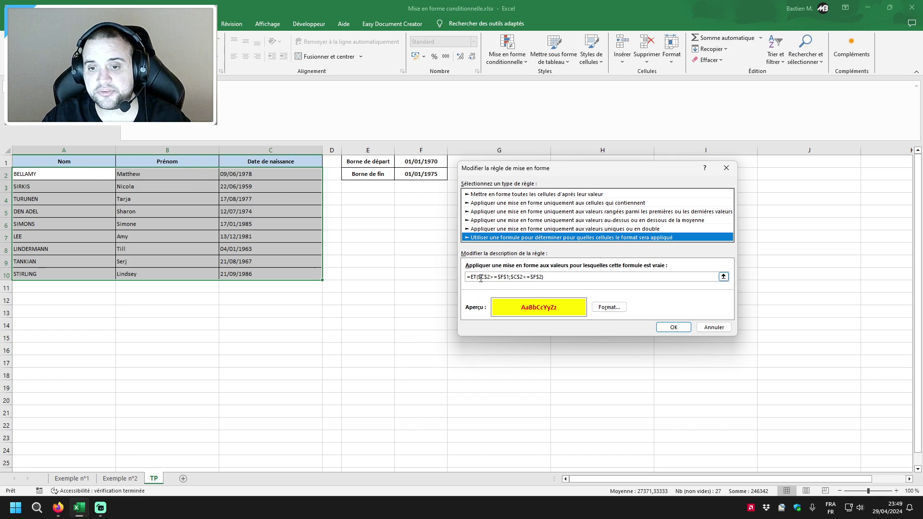
{"action": "left_click", "coordinate": [481, 278]}
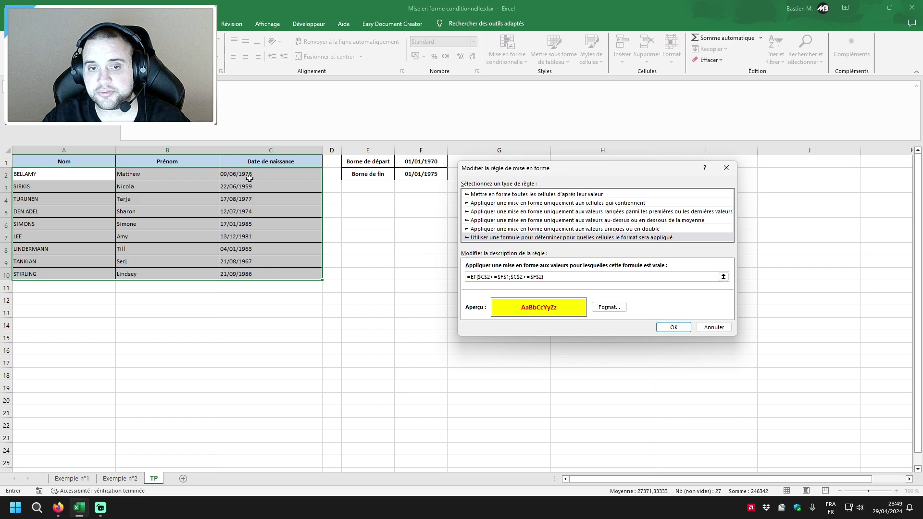
{"action": "left_click", "coordinate": [479, 277]}
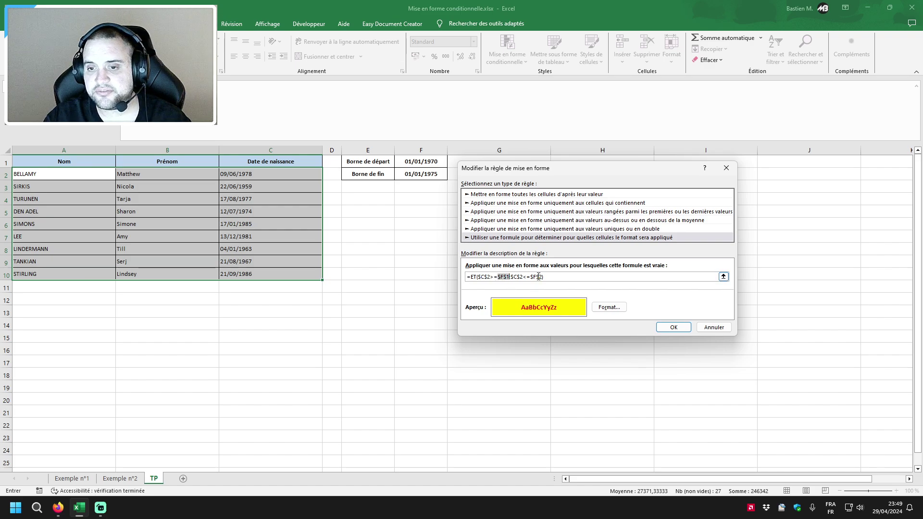
{"action": "left_click_drag", "start_coordinate": [531, 278], "coordinate": [539, 277]}
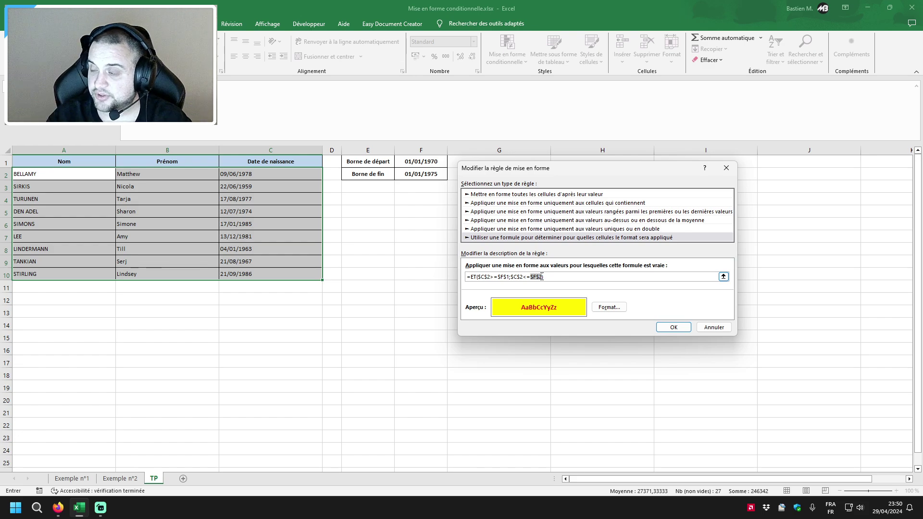
{"action": "left_click", "coordinate": [479, 277]}
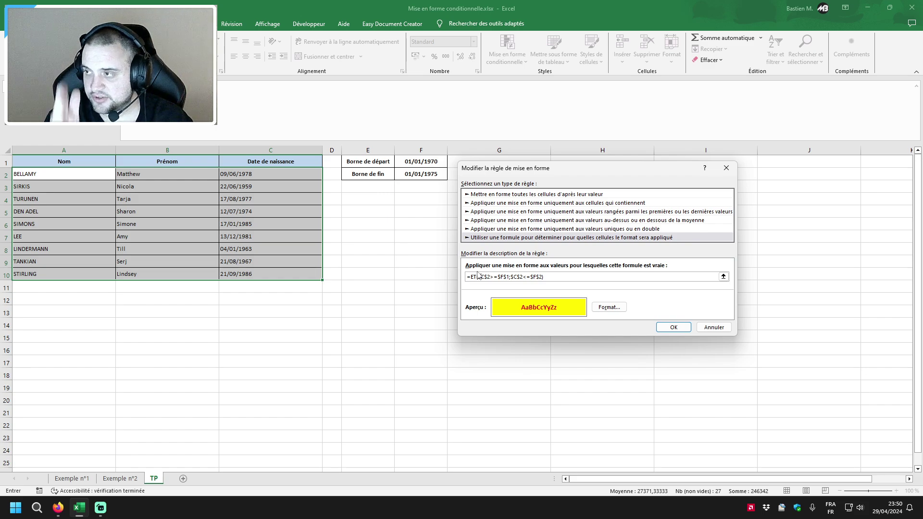
Edit the formula to =ET($C2>=$F$1;$C2<=$F$2) and apply the rule
{"action": "left_click", "coordinate": [479, 276]}
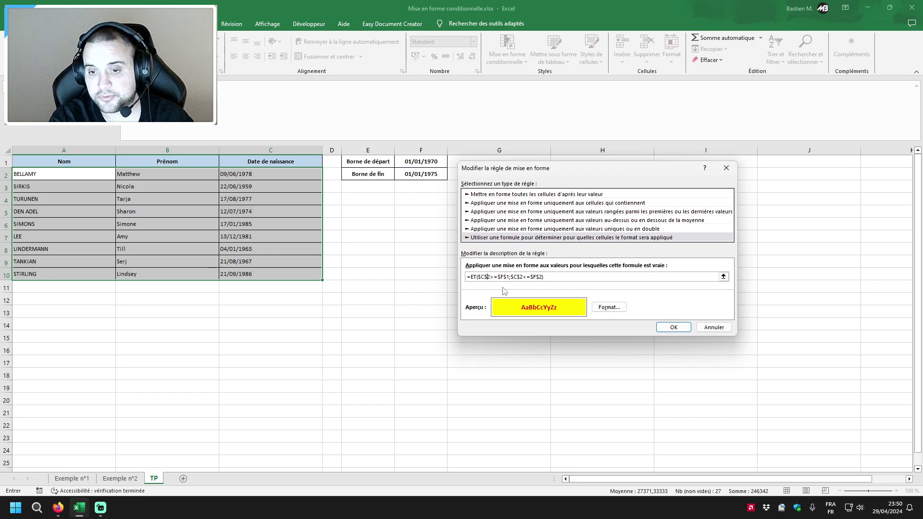
{"action": "key", "text": "BackSpace"}
{"action": "key", "text": "Right"}
{"action": "key", "text": "Right"}
{"action": "key", "text": "Right"}
{"action": "key", "text": "BackSpace"}
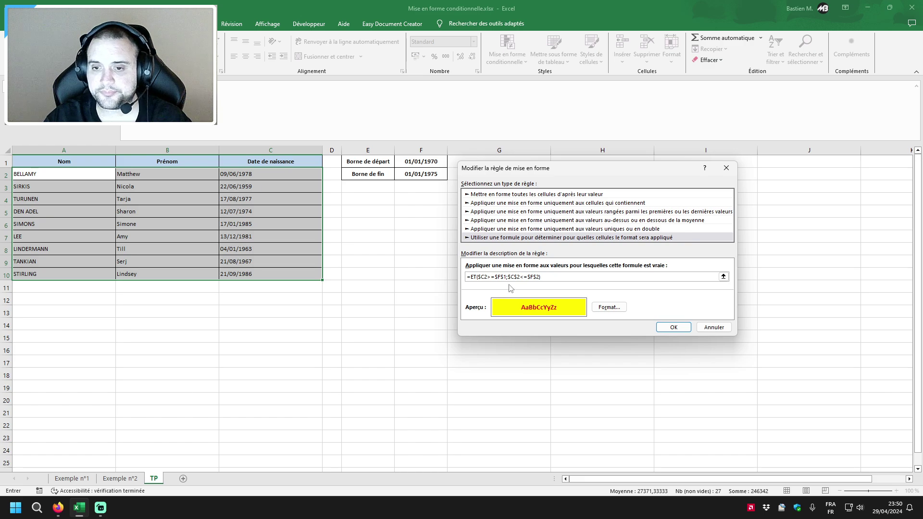
{"action": "key", "text": "BackSpace"}
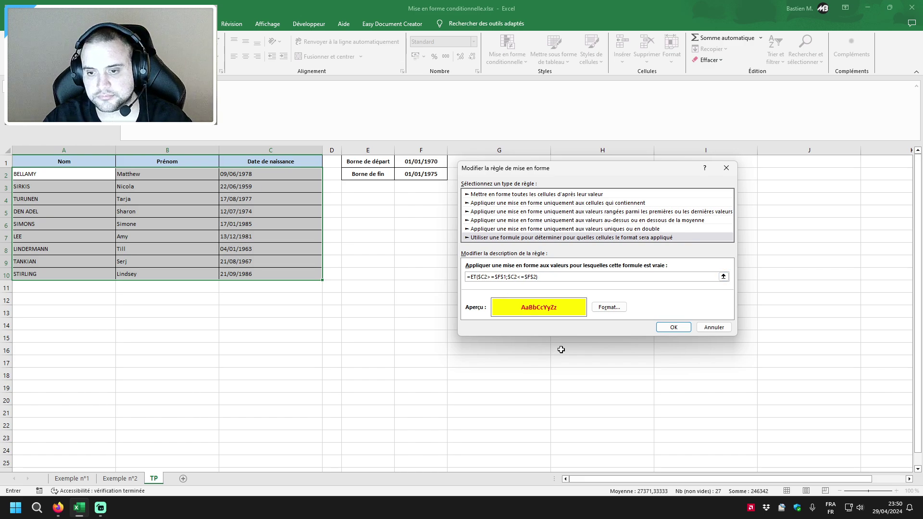
{"action": "left_click", "coordinate": [673, 328]}
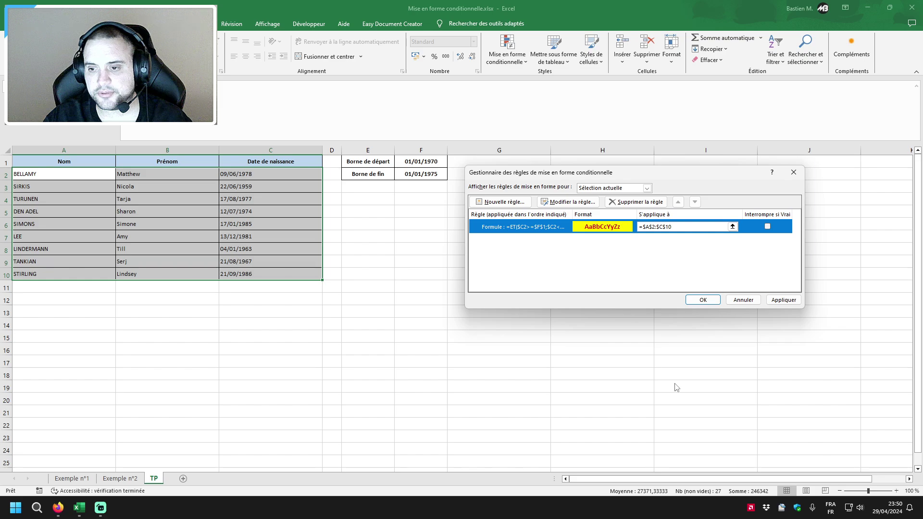
{"action": "left_click", "coordinate": [703, 300]}
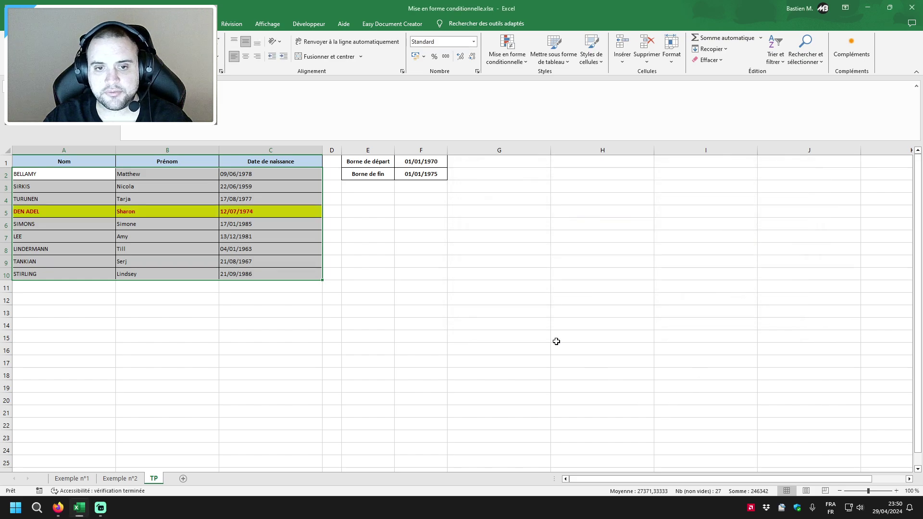
{"action": "left_click", "coordinate": [245, 211]}
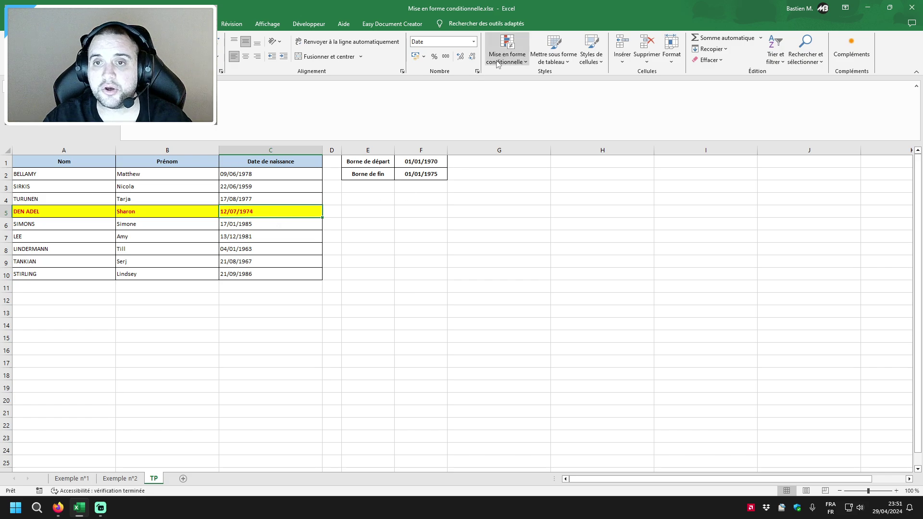
{"action": "left_click", "coordinate": [507, 51]}
{"action": "left_click", "coordinate": [518, 189]}
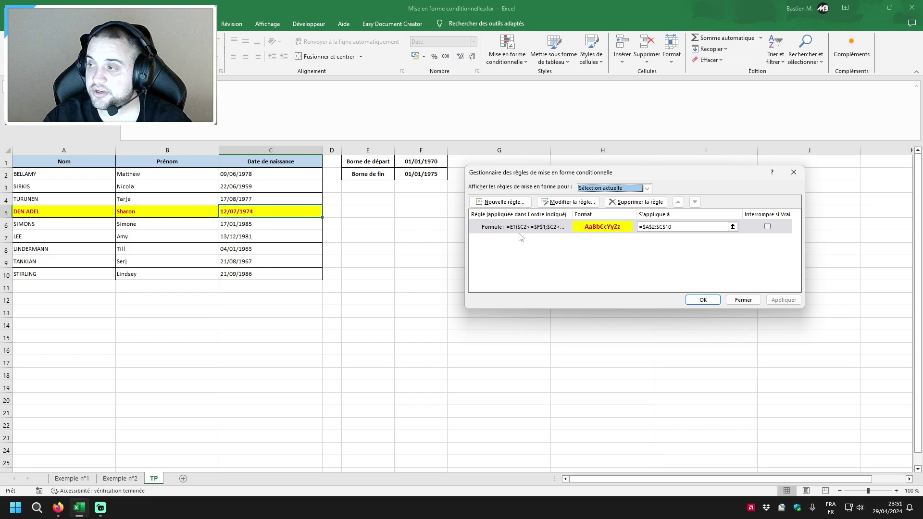
{"action": "left_click", "coordinate": [703, 299]}
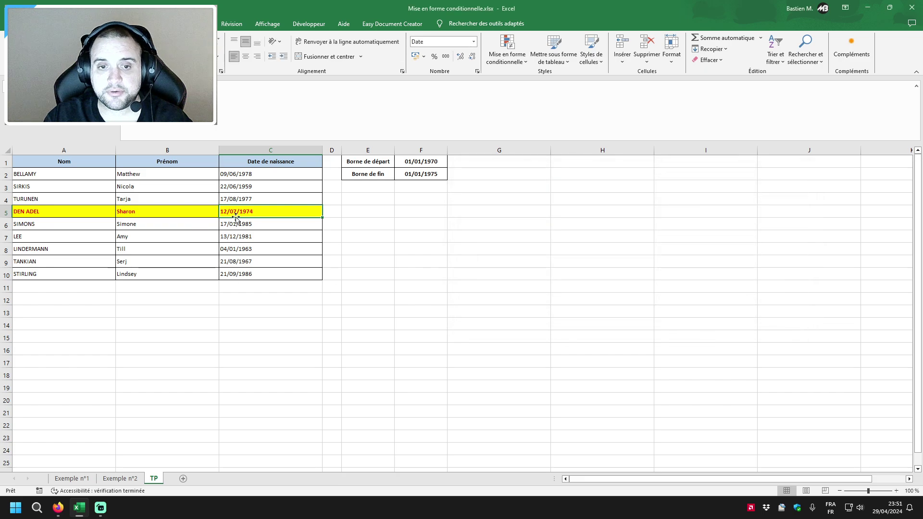
Enter 01/01/1980 in F1 and 31/12/1989 in F2
{"action": "left_click", "coordinate": [423, 164]}
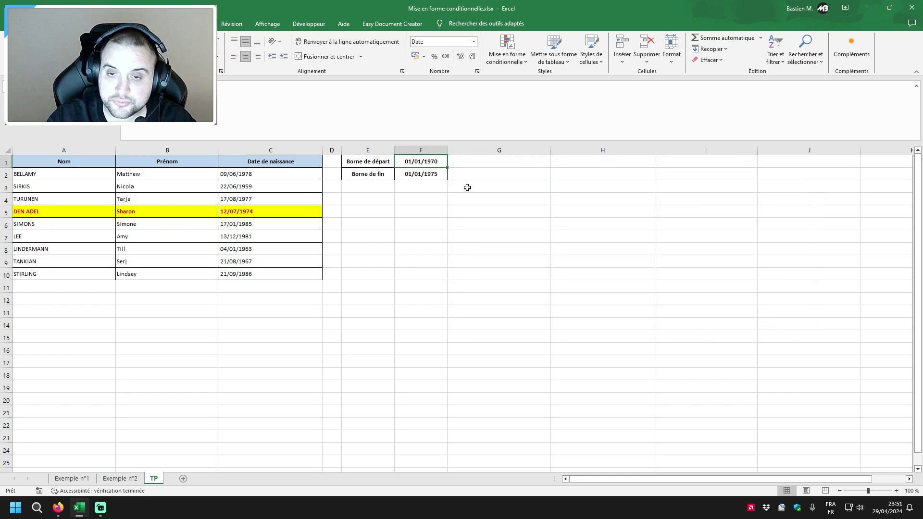
{"action": "type", "text": "01/"}
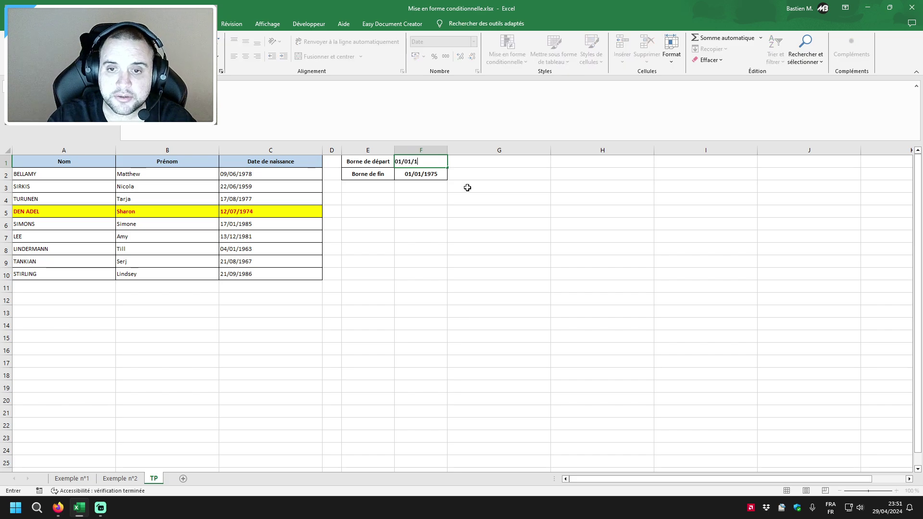
{"action": "type", "text": "0"}
{"action": "key", "text": "Return"}
{"action": "type", "text": "31/"}
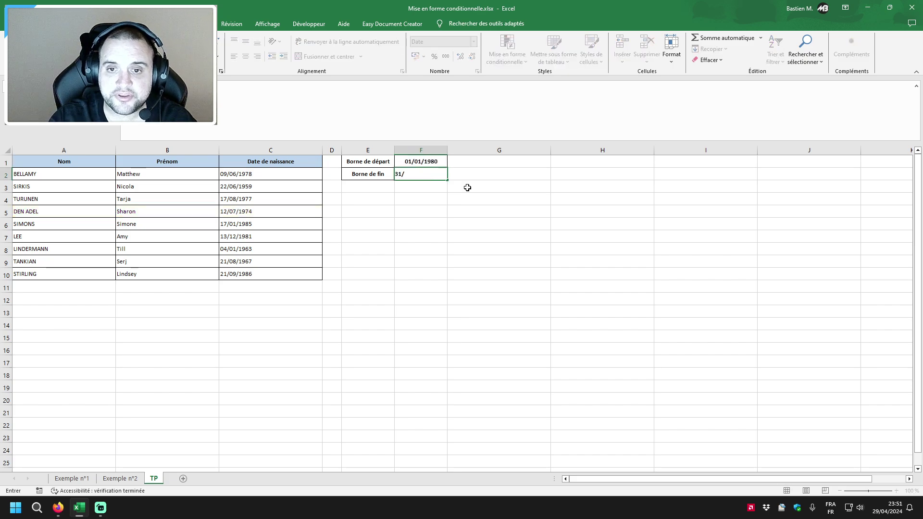
{"action": "type", "text": "12/1989"}
{"action": "key", "text": "Return"}
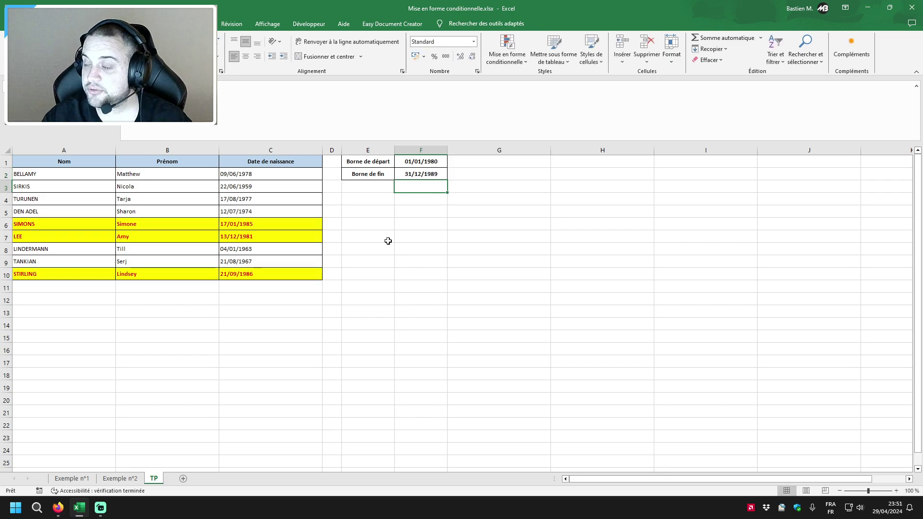
Point out the highlighted SIMONS, LEE and STIRLING rows
{"action": "left_click", "coordinate": [134, 222]}
{"action": "left_click", "coordinate": [168, 239]}
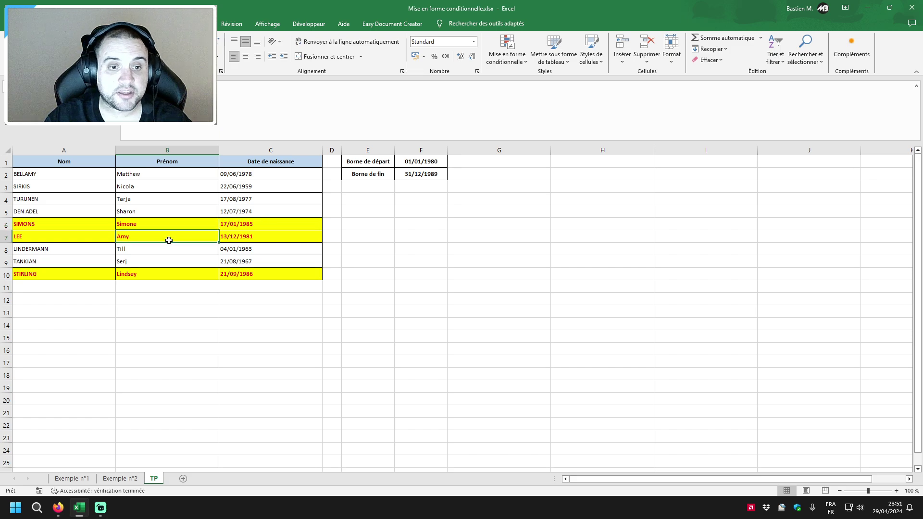
{"action": "left_click", "coordinate": [274, 237]}
{"action": "left_click", "coordinate": [177, 276]}
{"action": "left_click", "coordinate": [271, 274]}
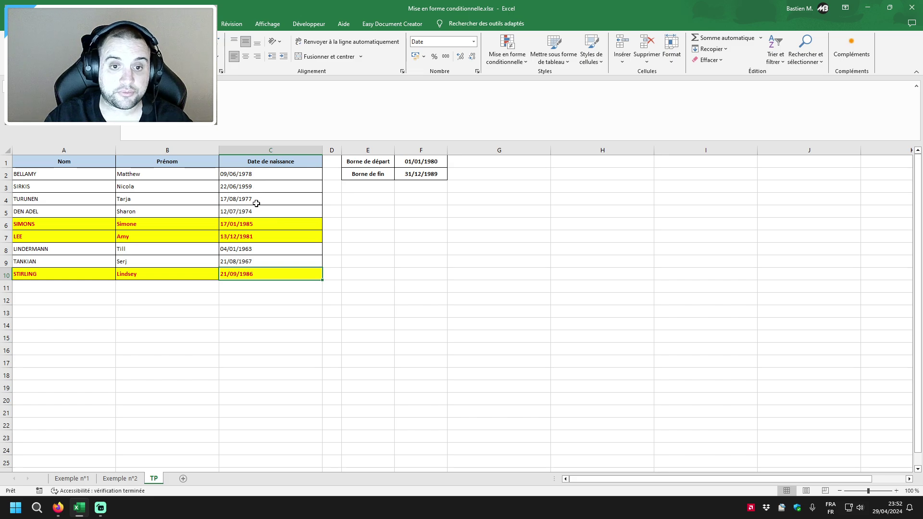
Select C9 in the table, then go to the Exemple n°1 sheet
{"action": "left_click", "coordinate": [262, 261]}
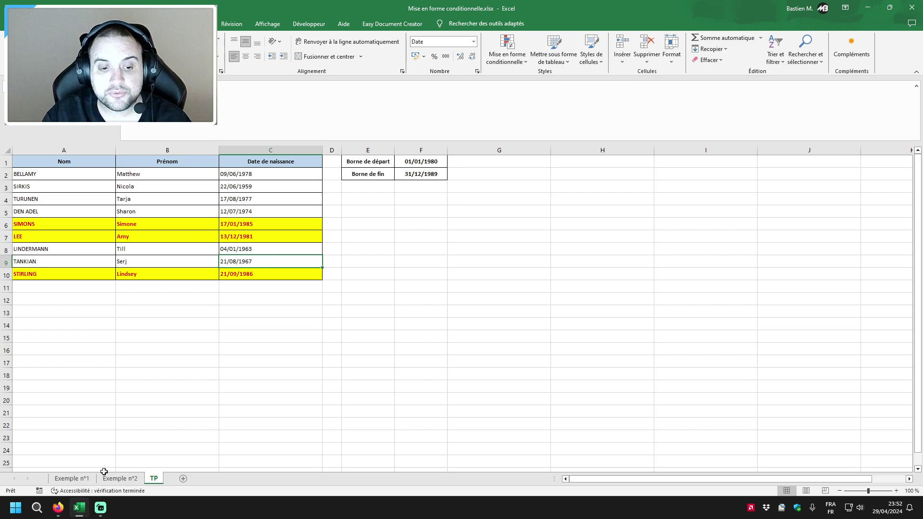
{"action": "left_click", "coordinate": [72, 478]}
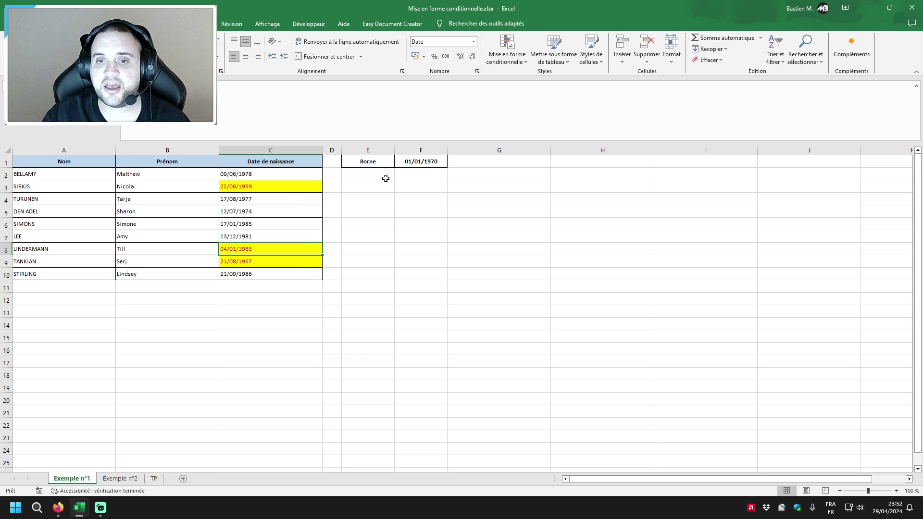
Compare the F1 boundary date on Exemple n°1 with the start date F1 on Exemple n°2
{"action": "left_click", "coordinate": [407, 163]}
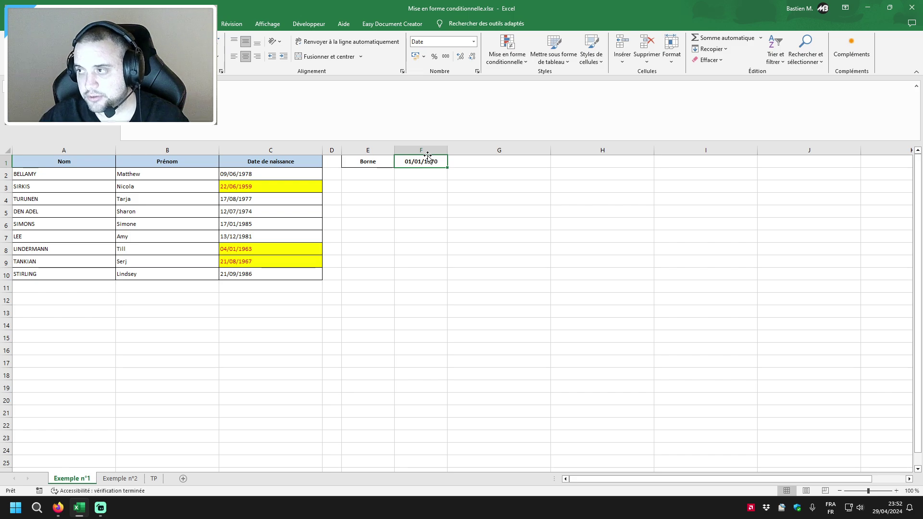
{"action": "left_click", "coordinate": [120, 479]}
{"action": "left_click", "coordinate": [409, 165]}
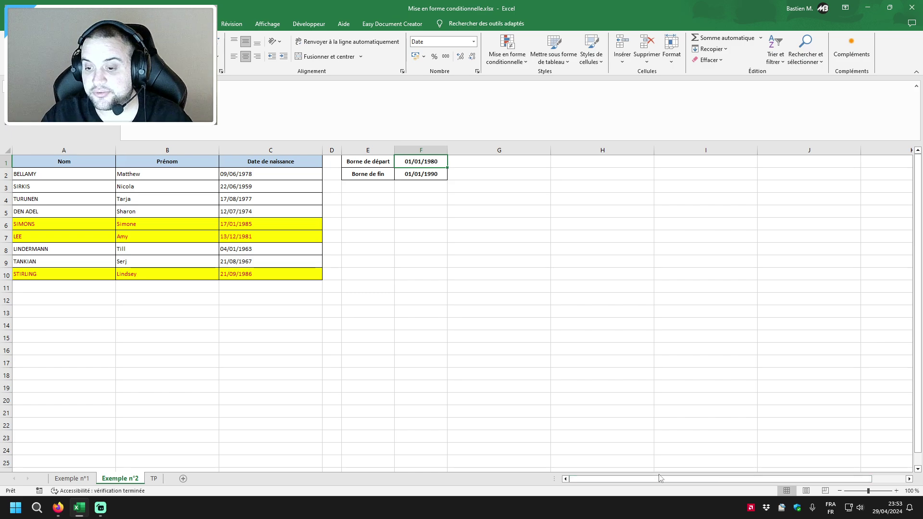
{"action": "mouse_move", "coordinate": [717, 478]}
{"action": "left_mouse_down"}
{"action": "mouse_move", "coordinate": [751, 478]}
{"action": "mouse_move", "coordinate": [627, 473]}
{"action": "left_mouse_up"}
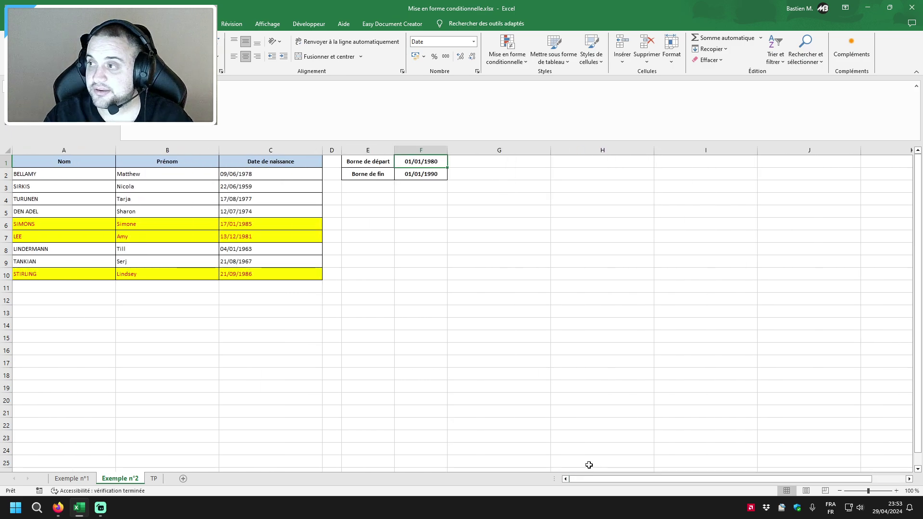